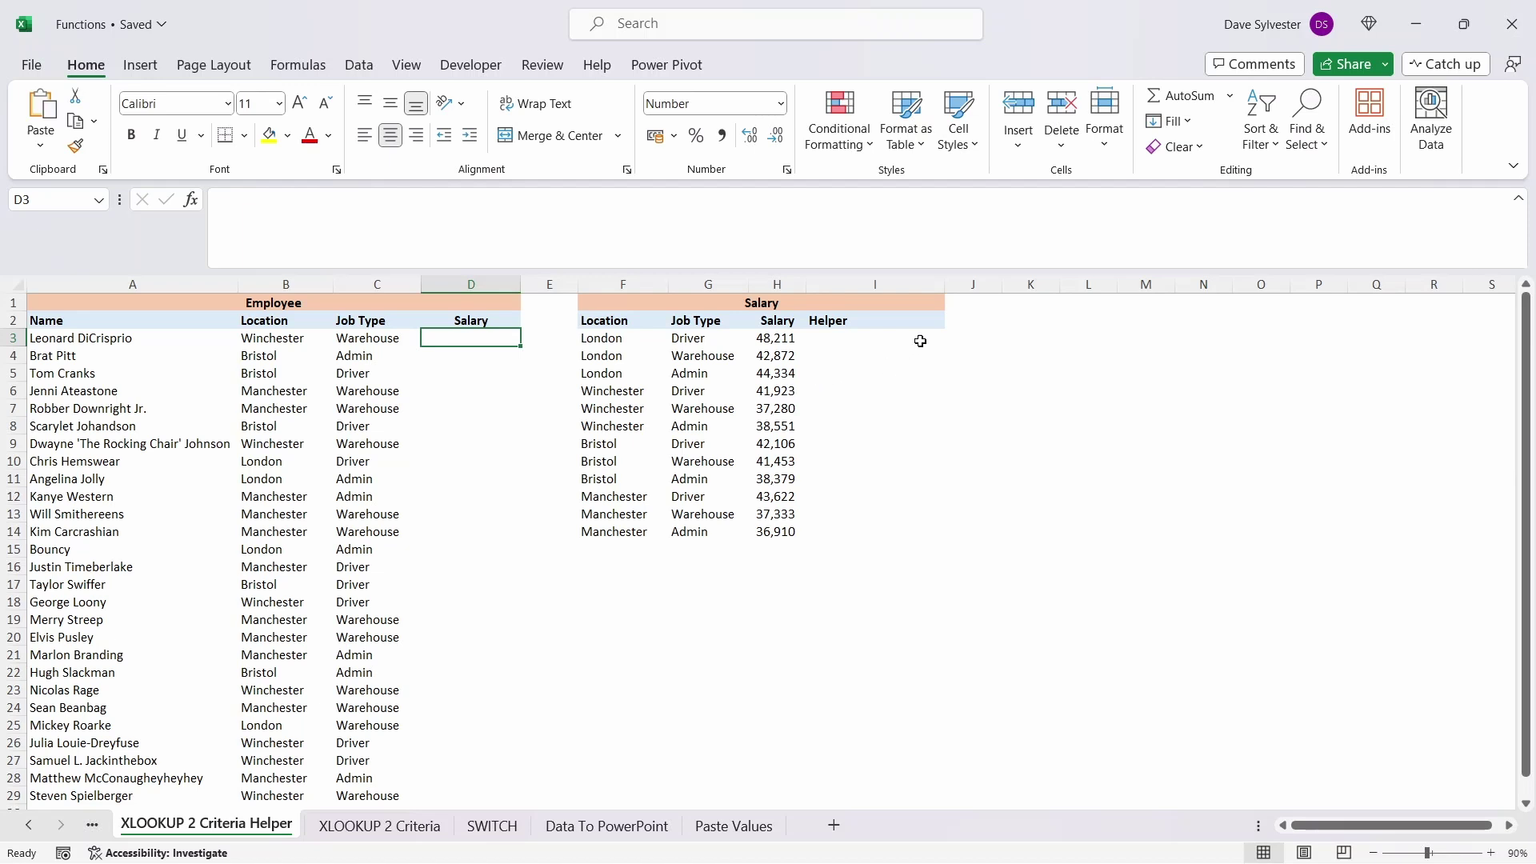
- Enter =F3&G3 in I3 and fill it down to I14, giving values like LondonDriver
click(919, 341)
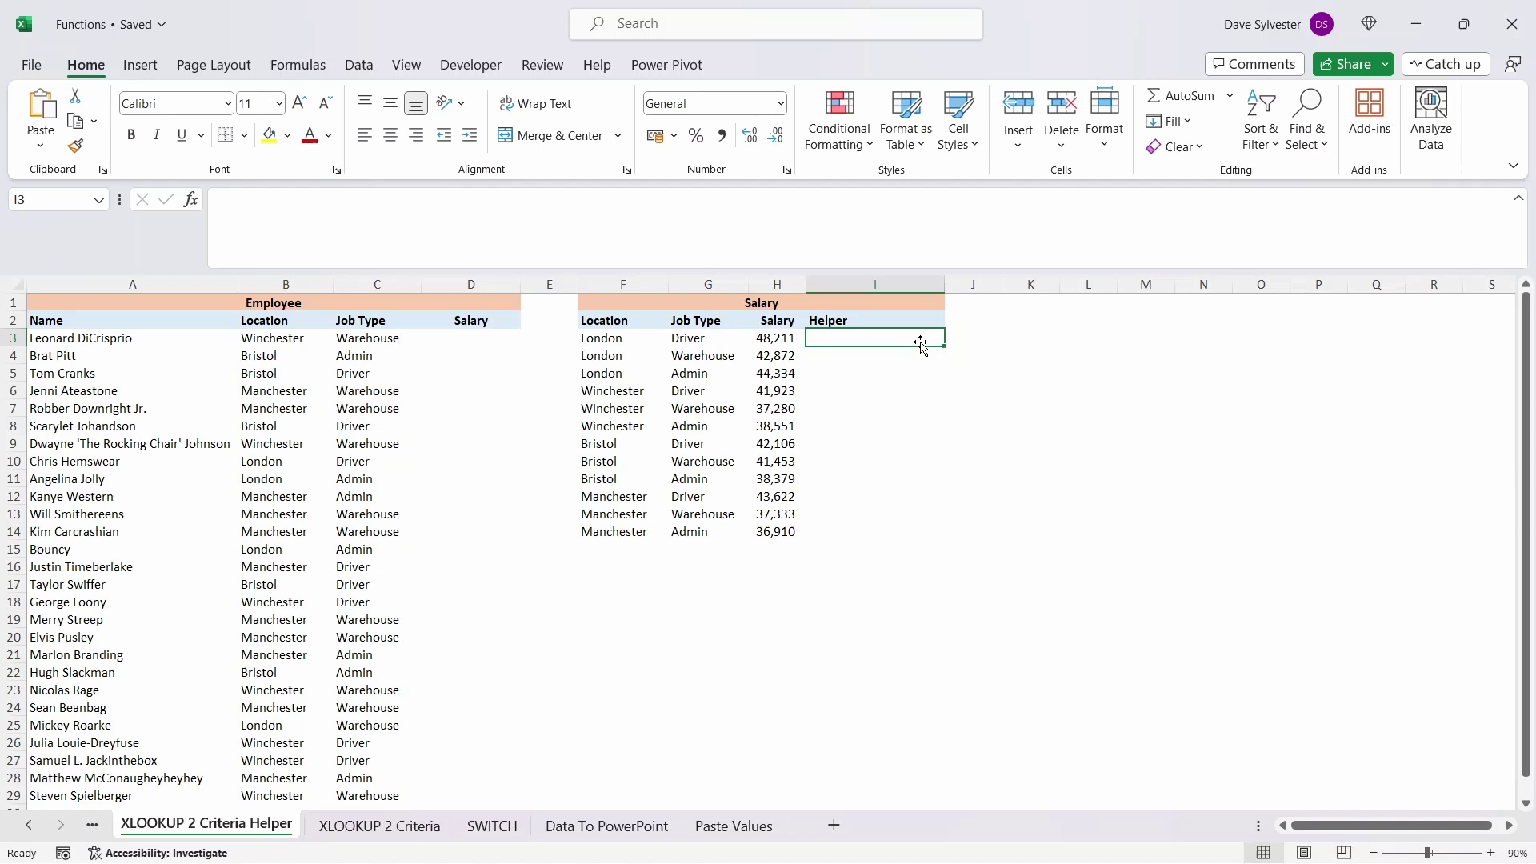
text(=)
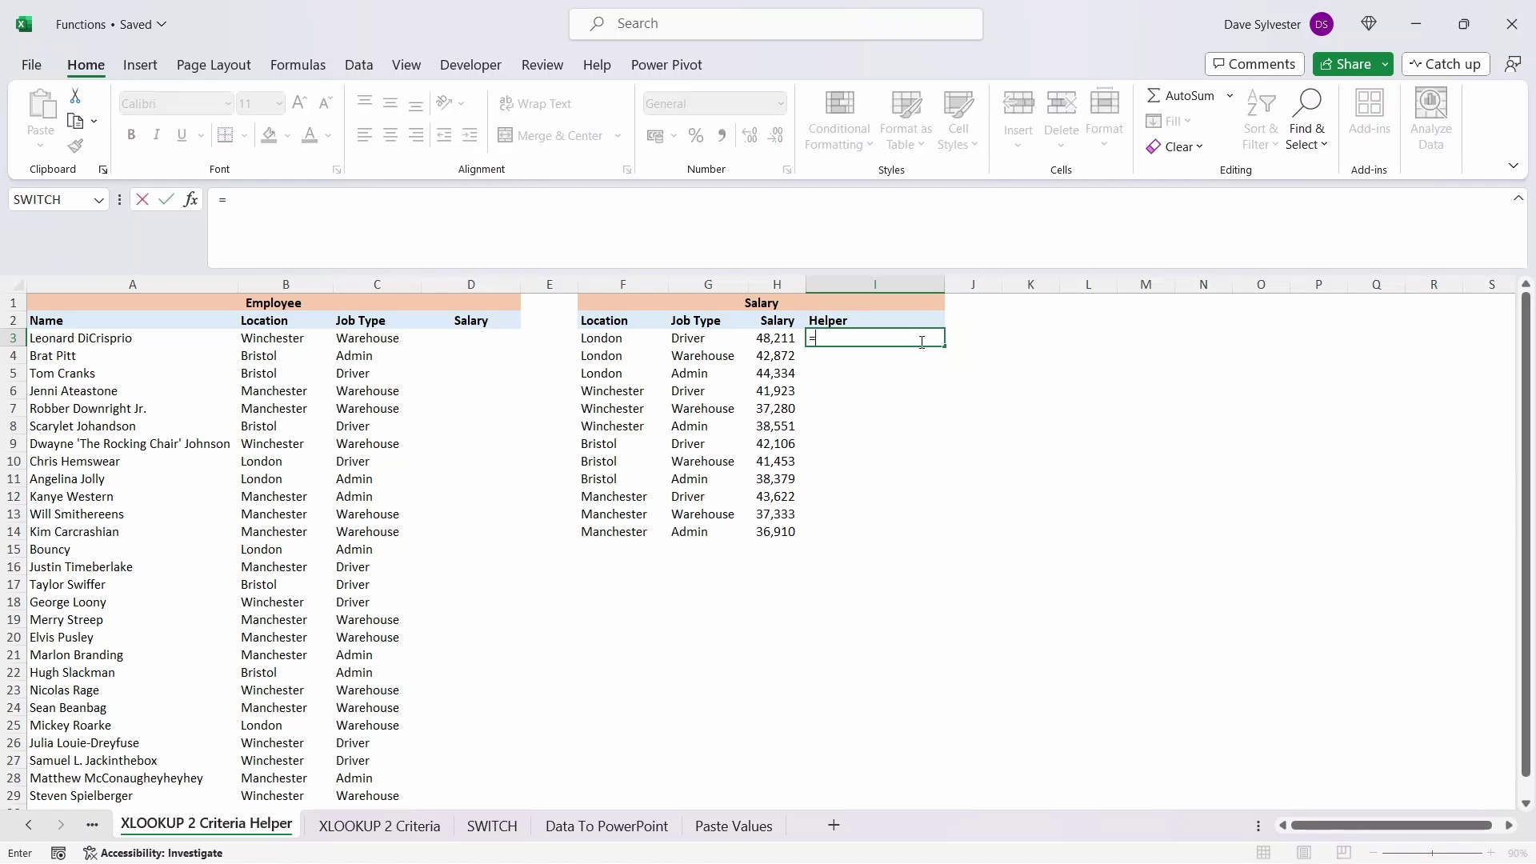
key(Left)
key(Left)
key(Left)
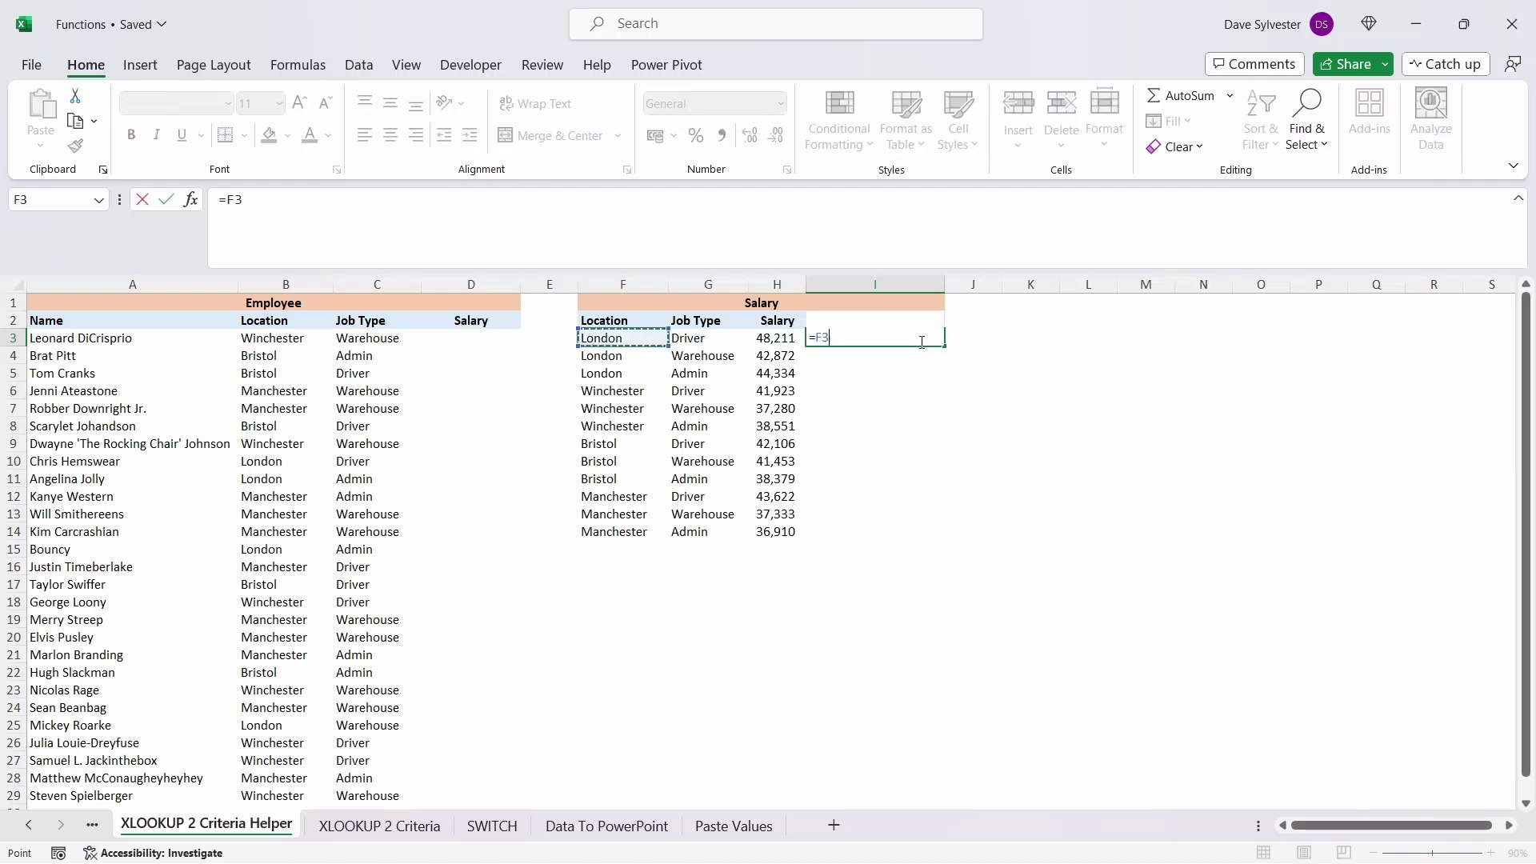
text(&)
key(Left)
key(Left)
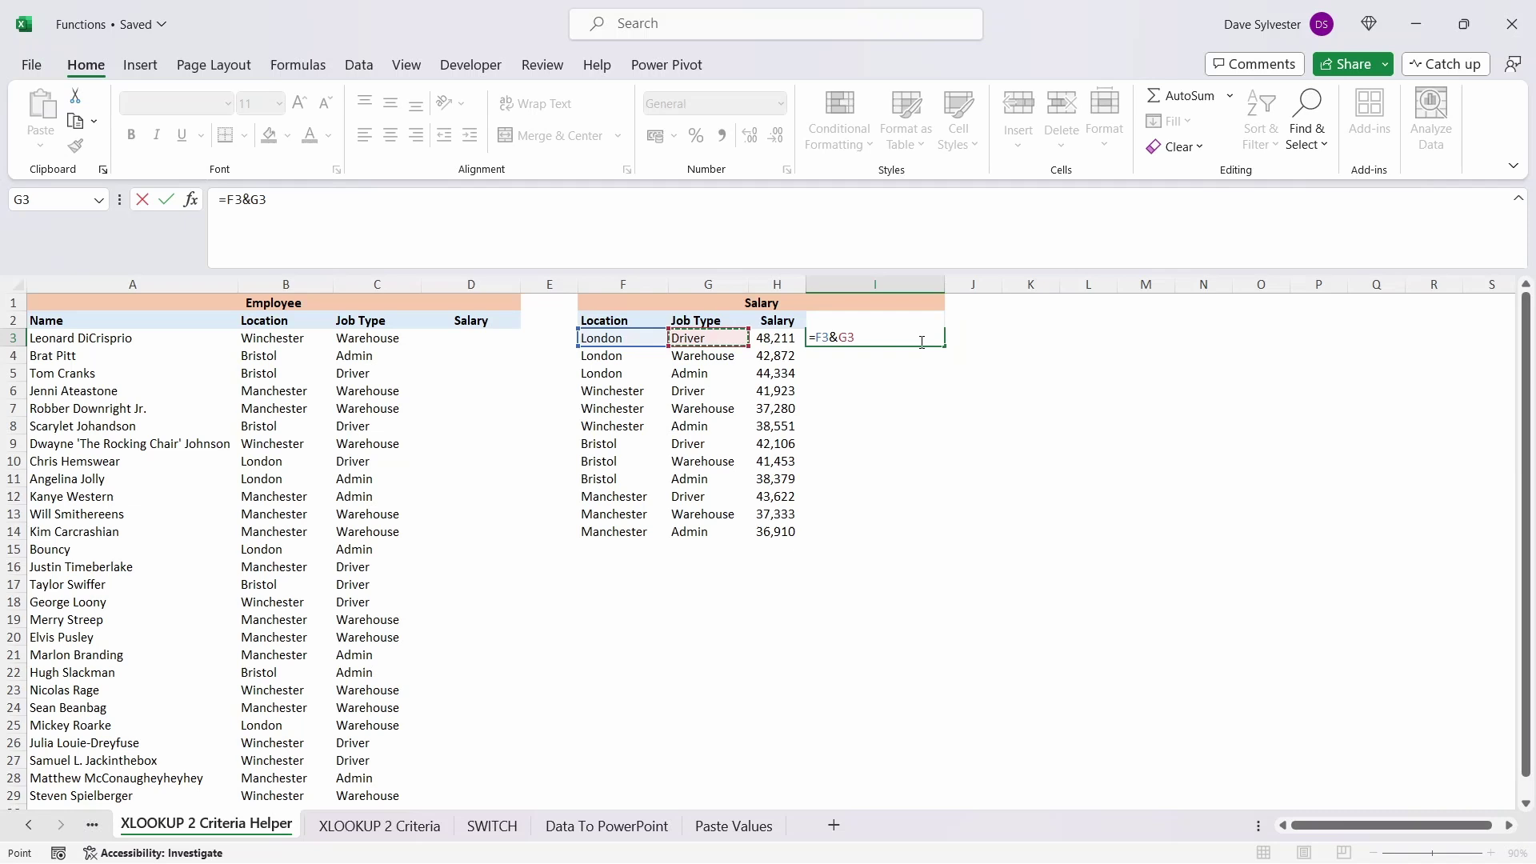
key(ctrl+Return)
double_click(944, 349)
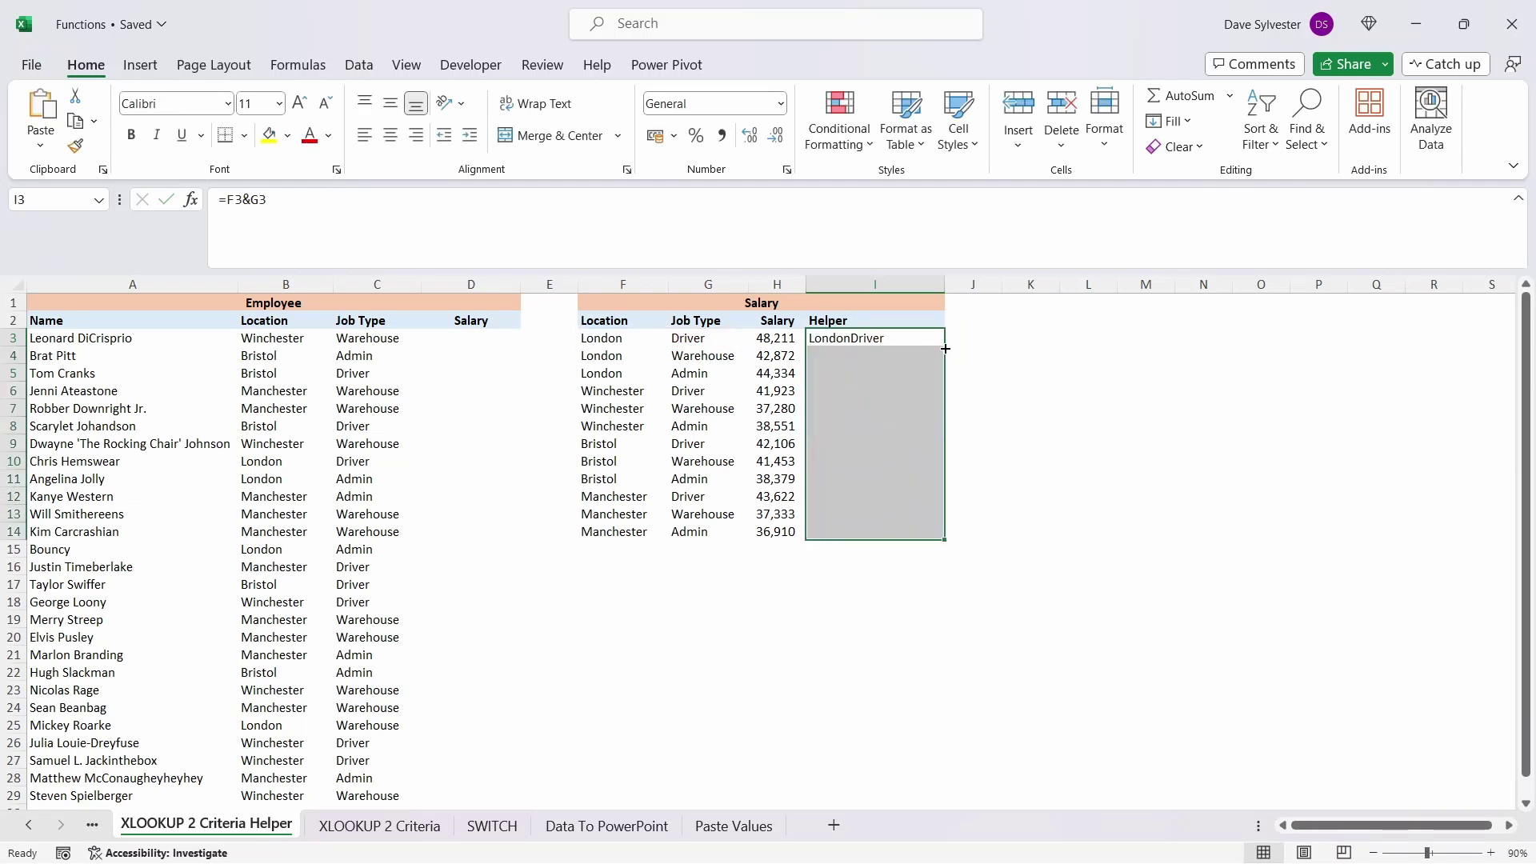
click(1018, 343)
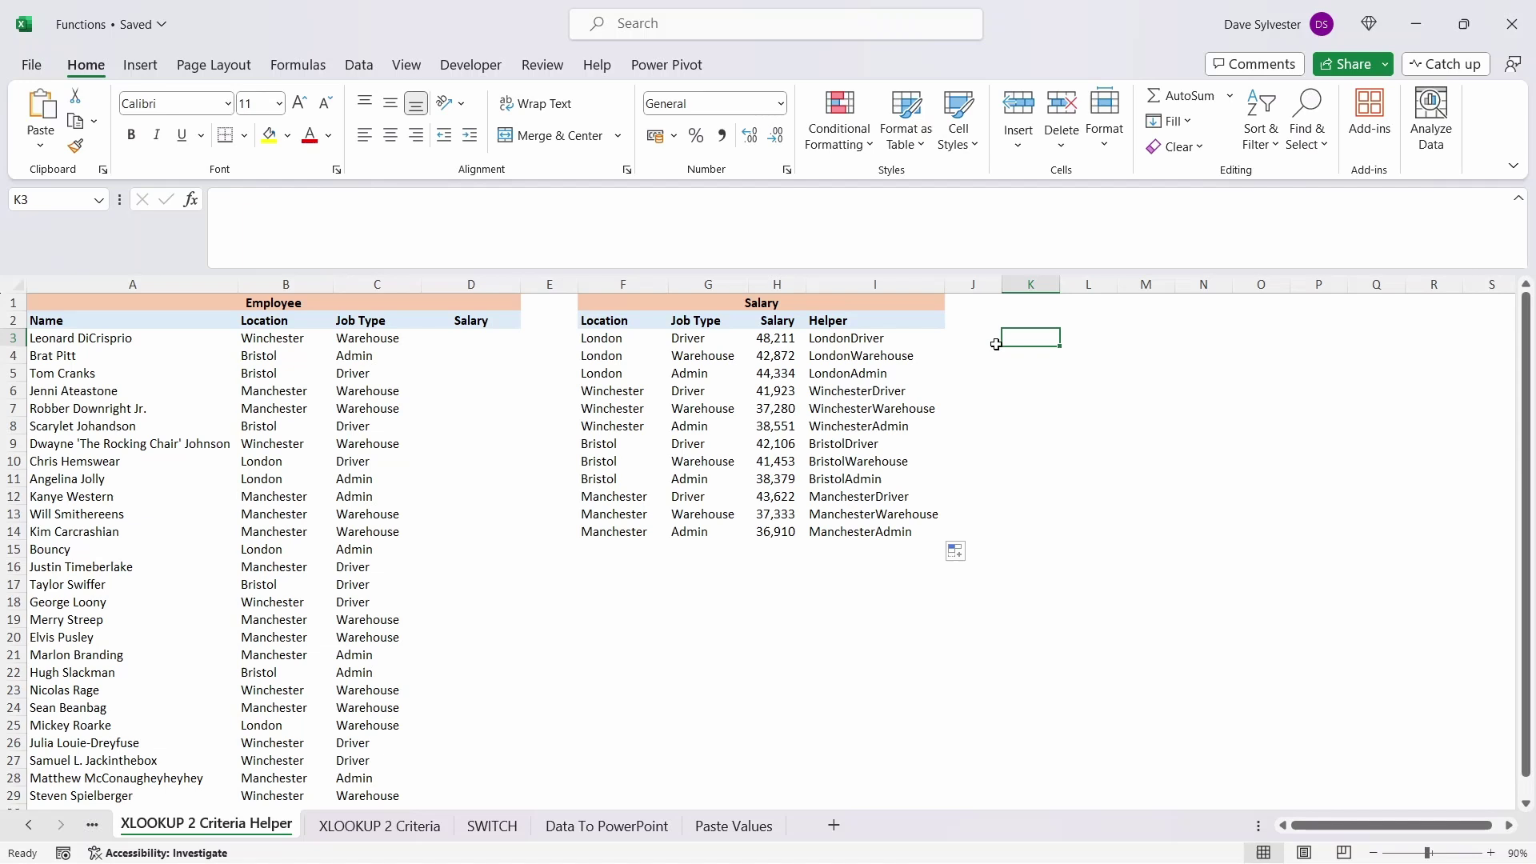
- Begin an XLOOKUP in D3 with B3&C3 as the lookup value
click(482, 341)
text(=XLOOKUP()
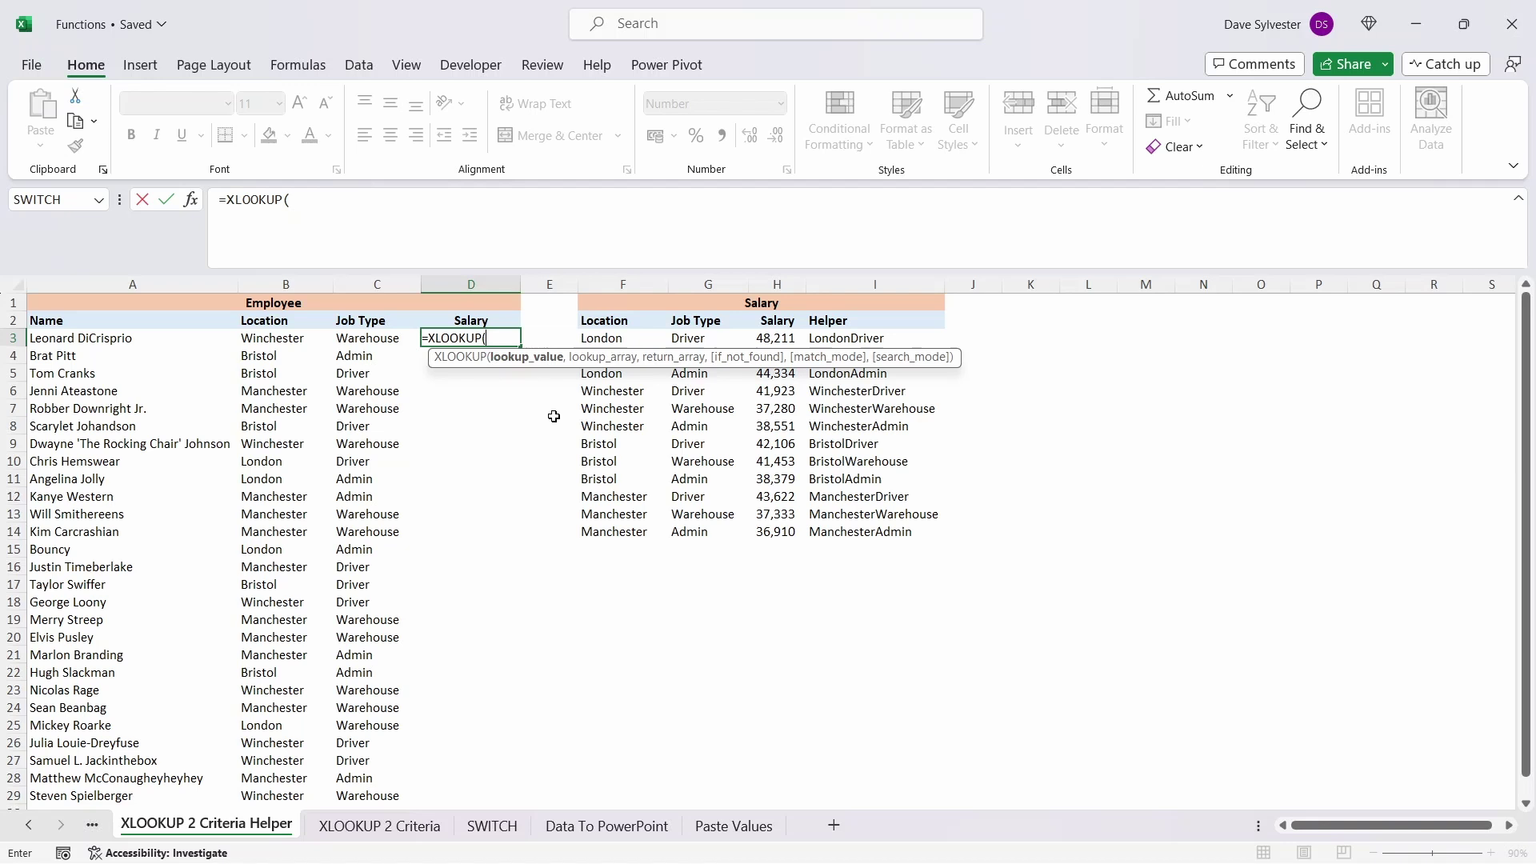
key(Left)
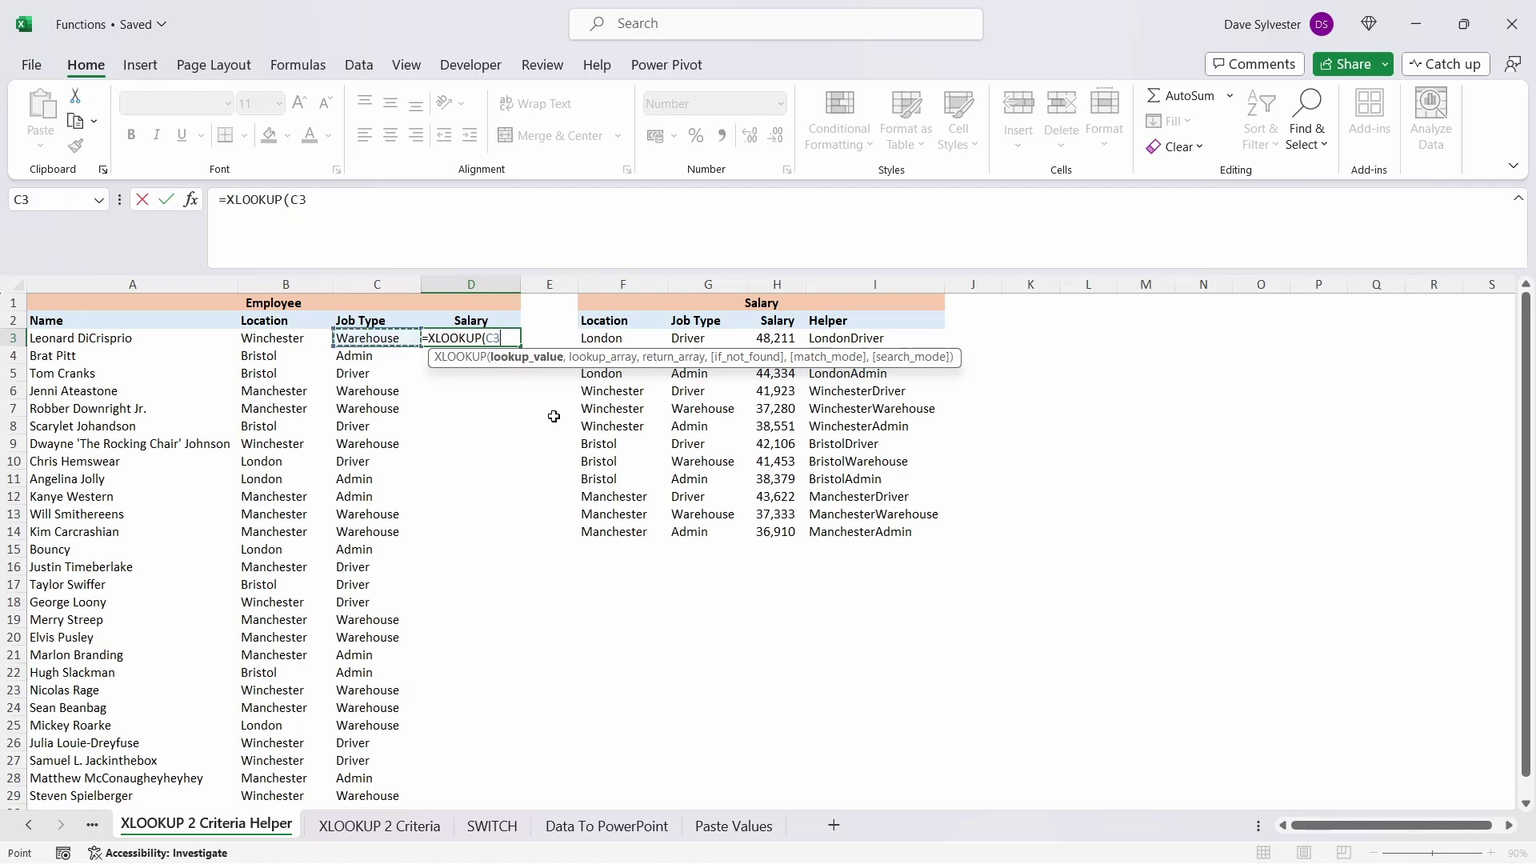
key(Left)
text(&)
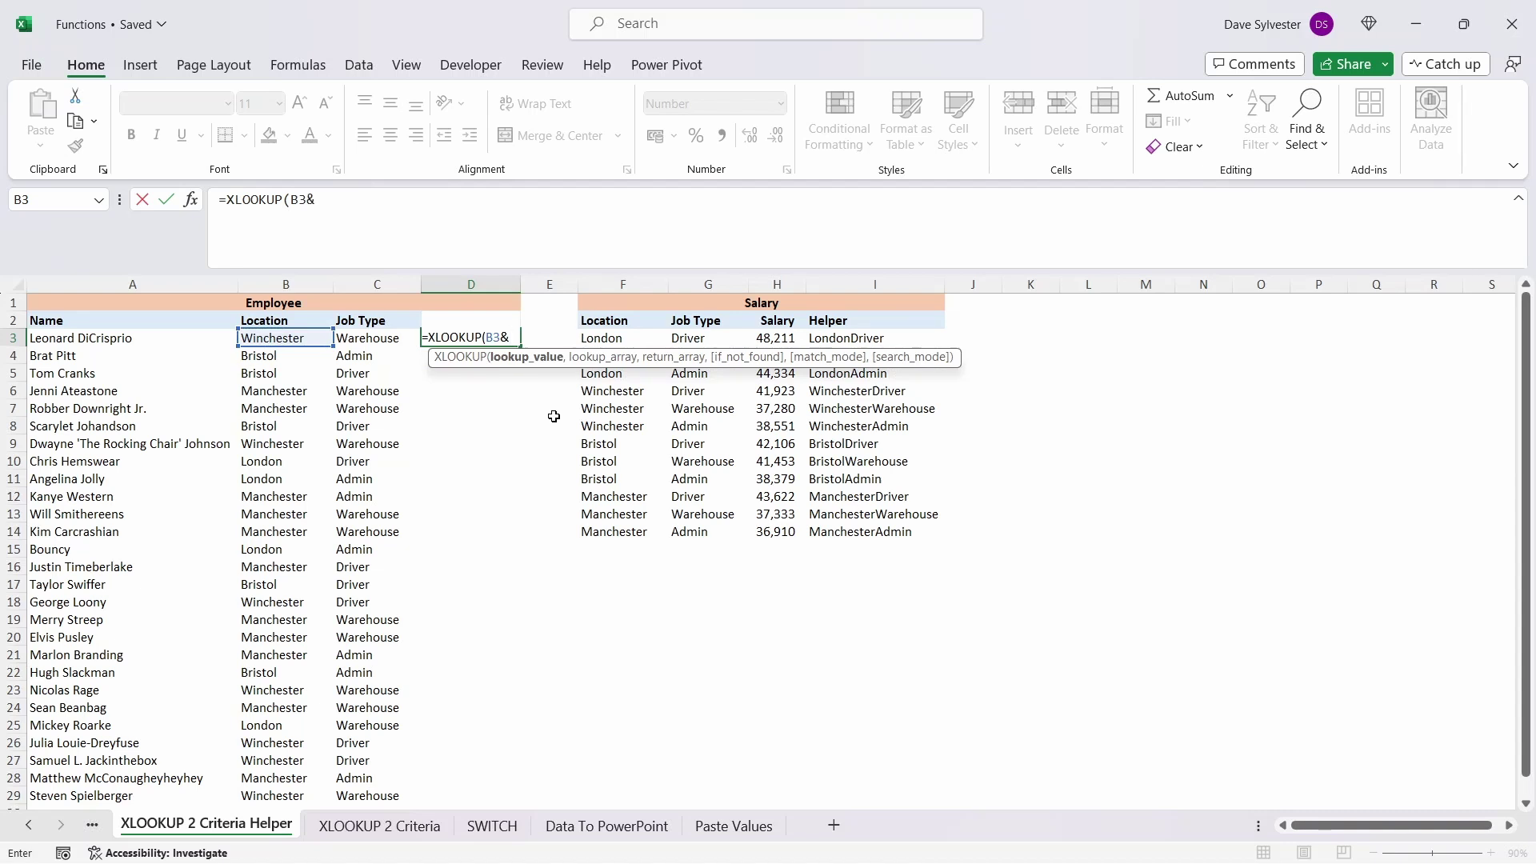
key(Left)
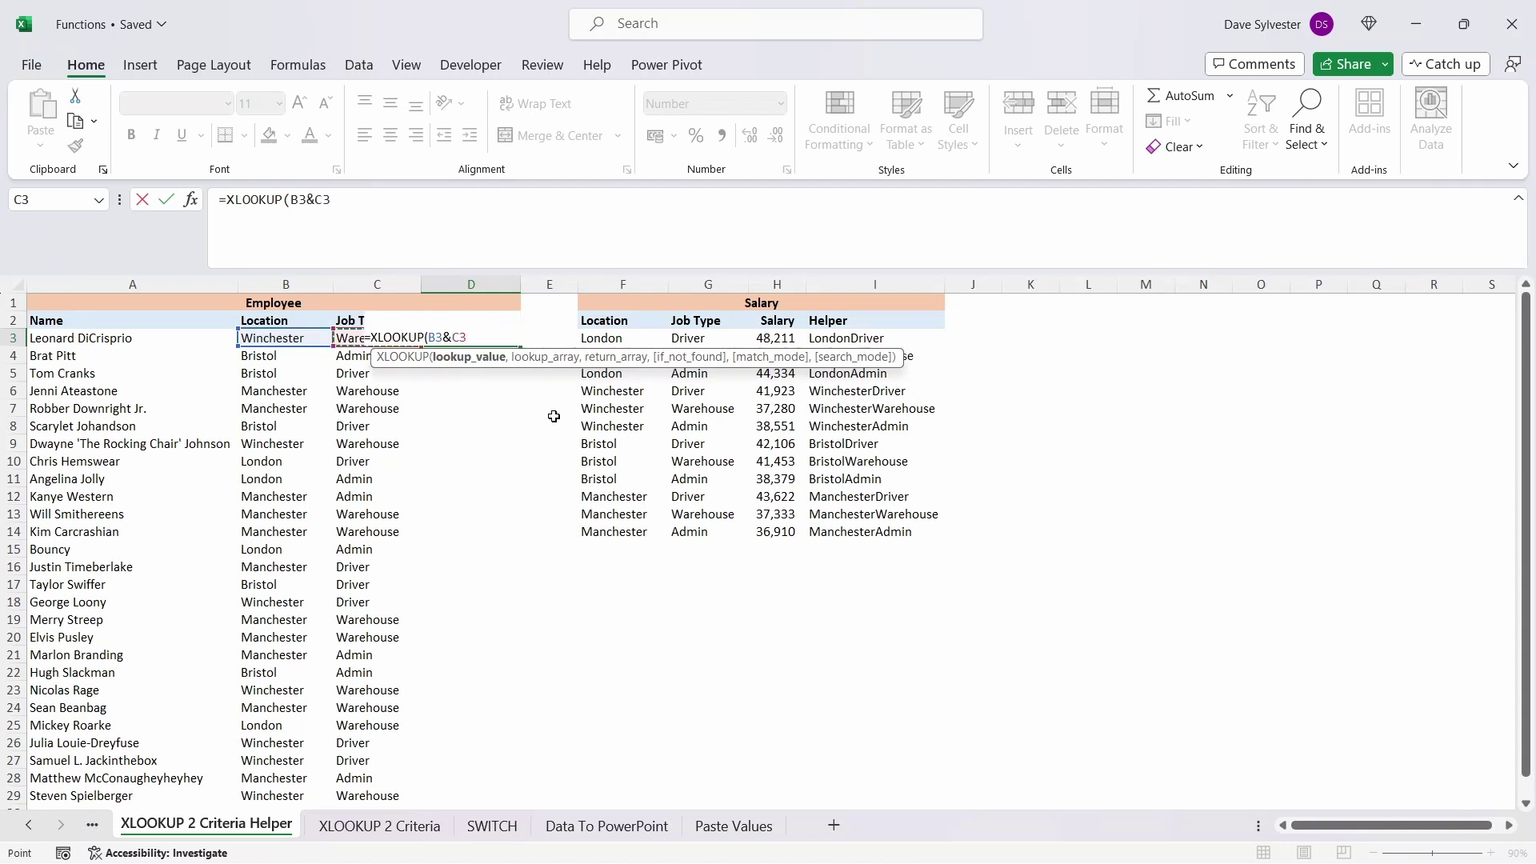
text(,)
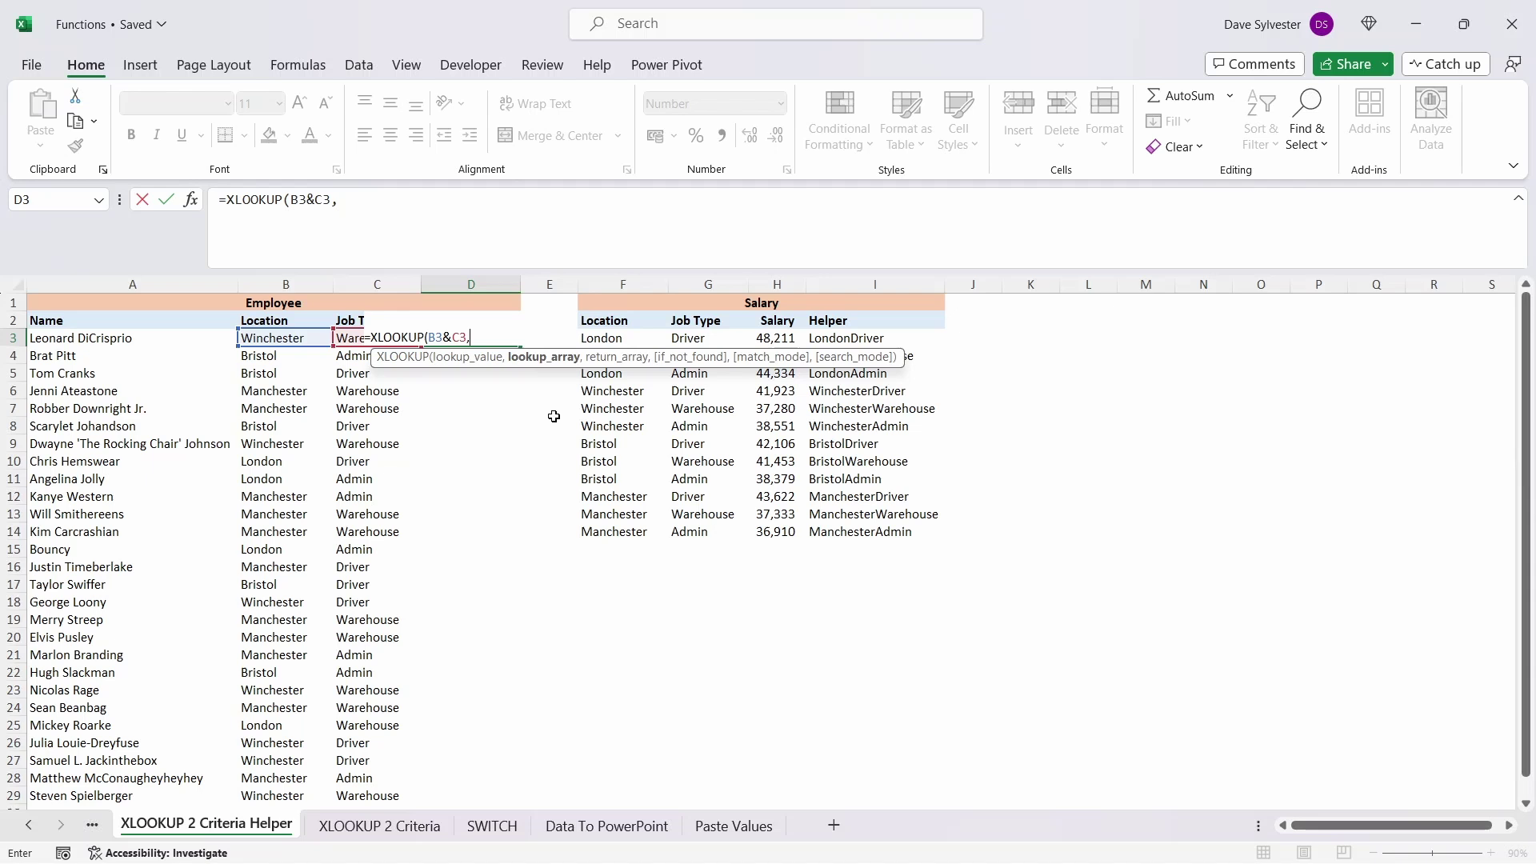
- Add absolute lookup array $I$3:$I$14 and return array $H$3:$H$14 to the XLOOKUP
click(837, 342)
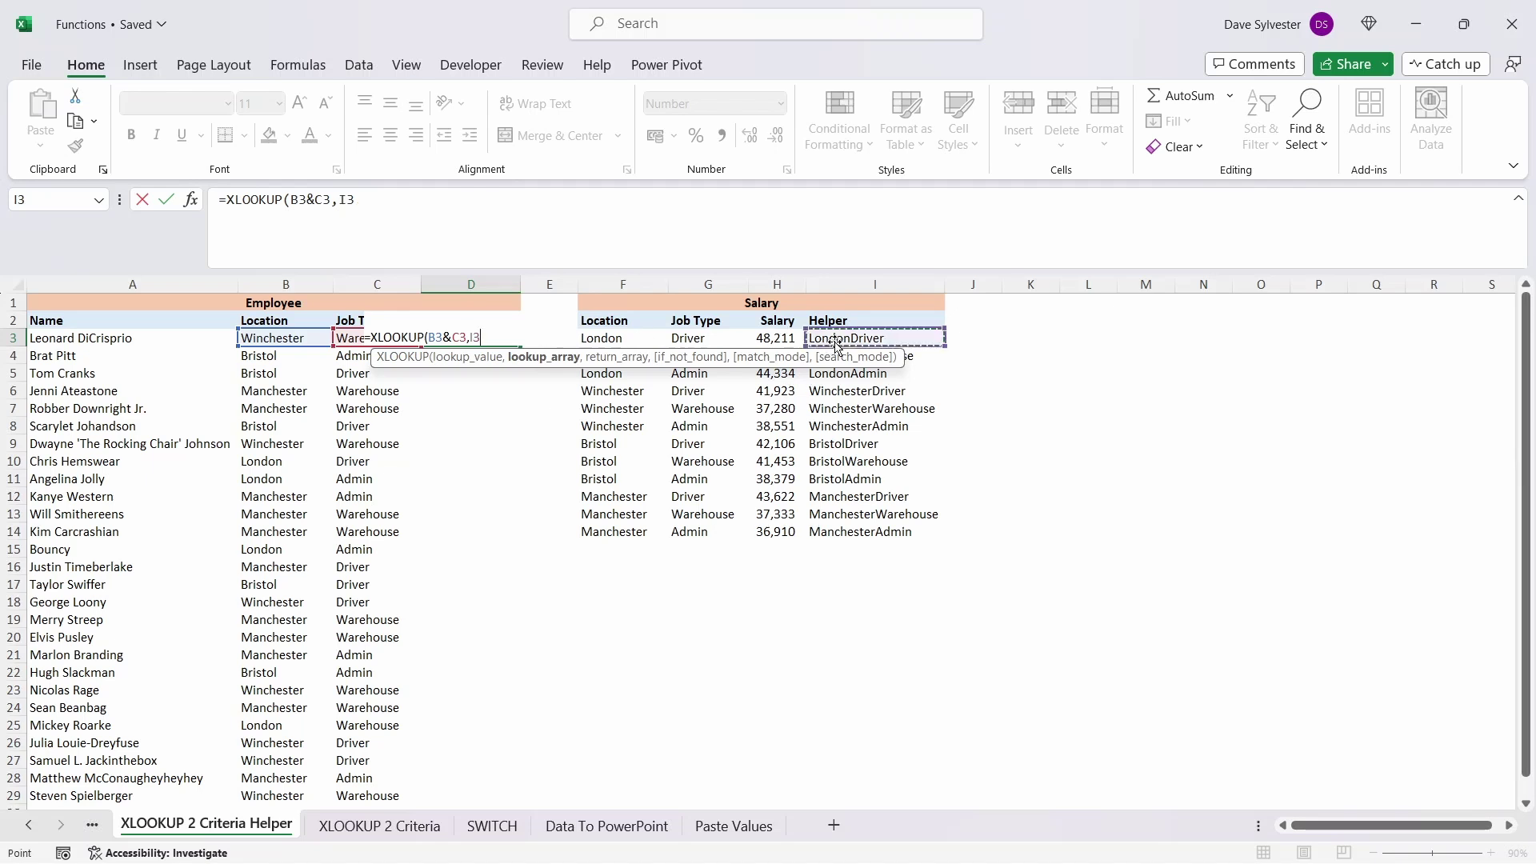
key(ctrl+shift+Down)
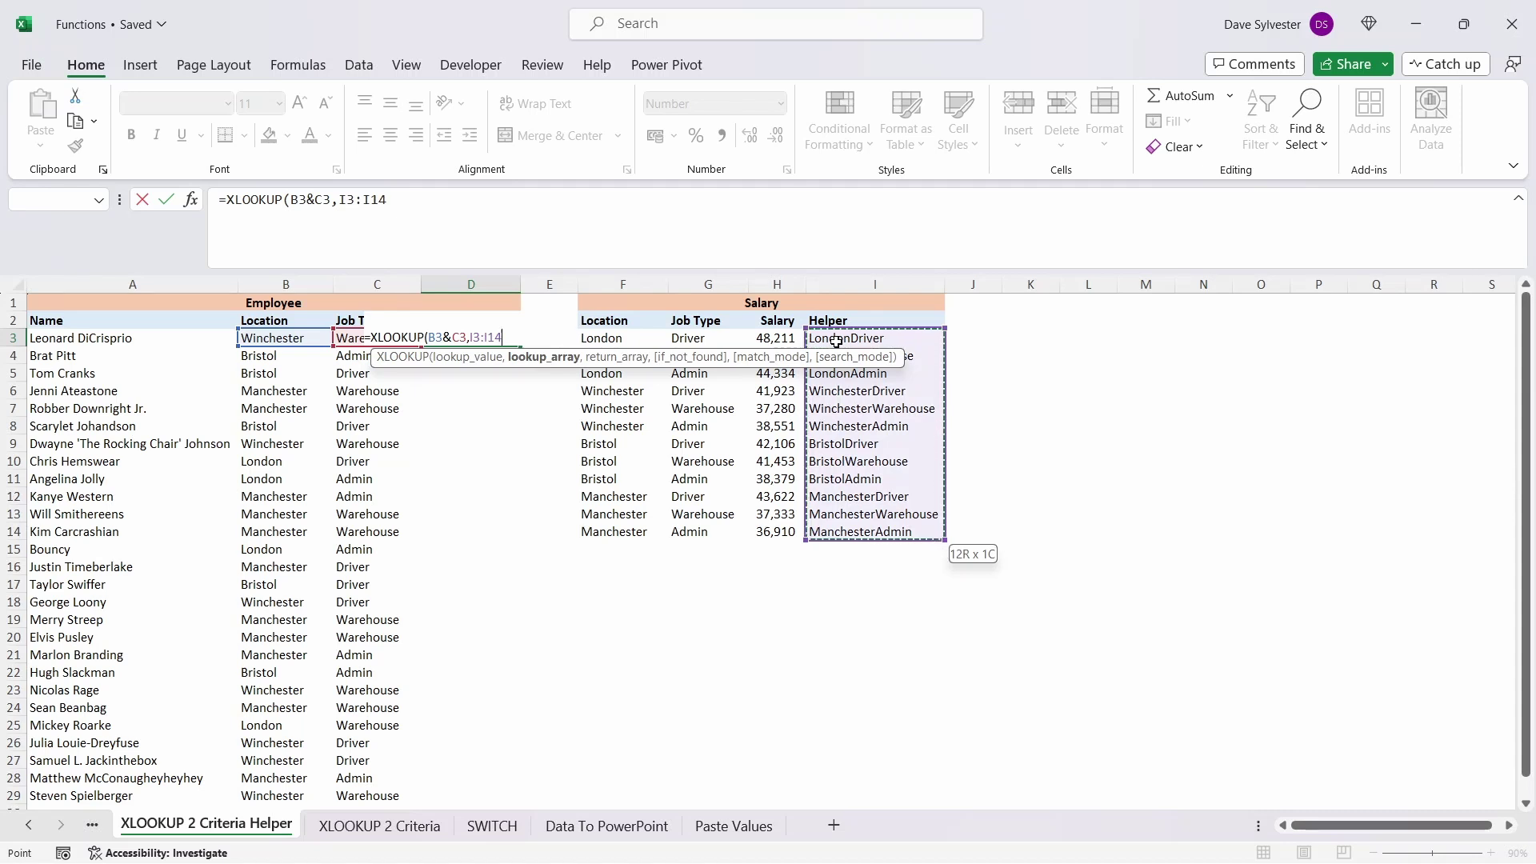
key(F4)
text(,)
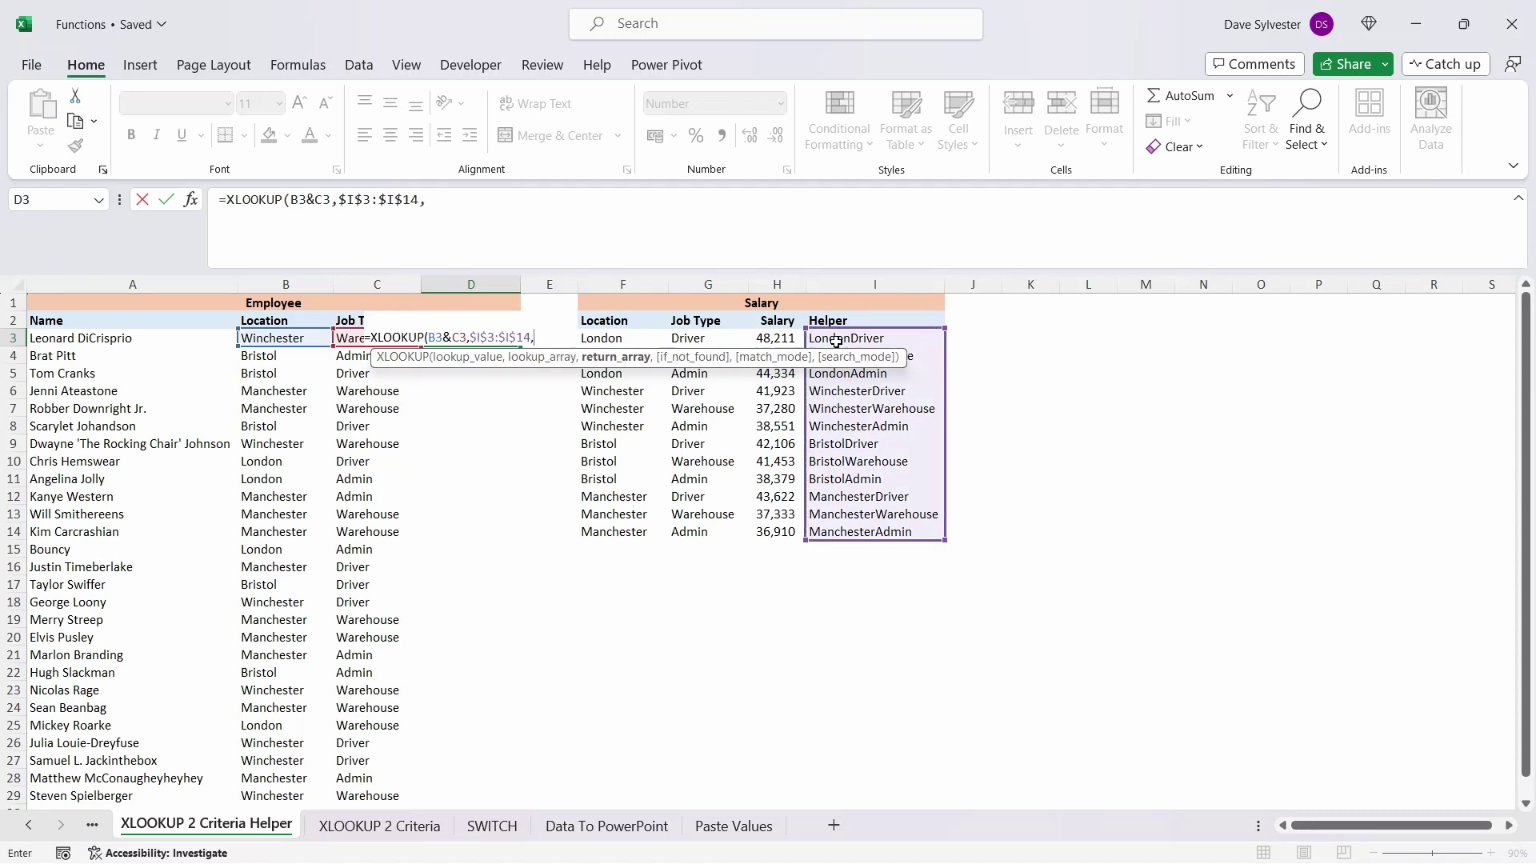
click(784, 339)
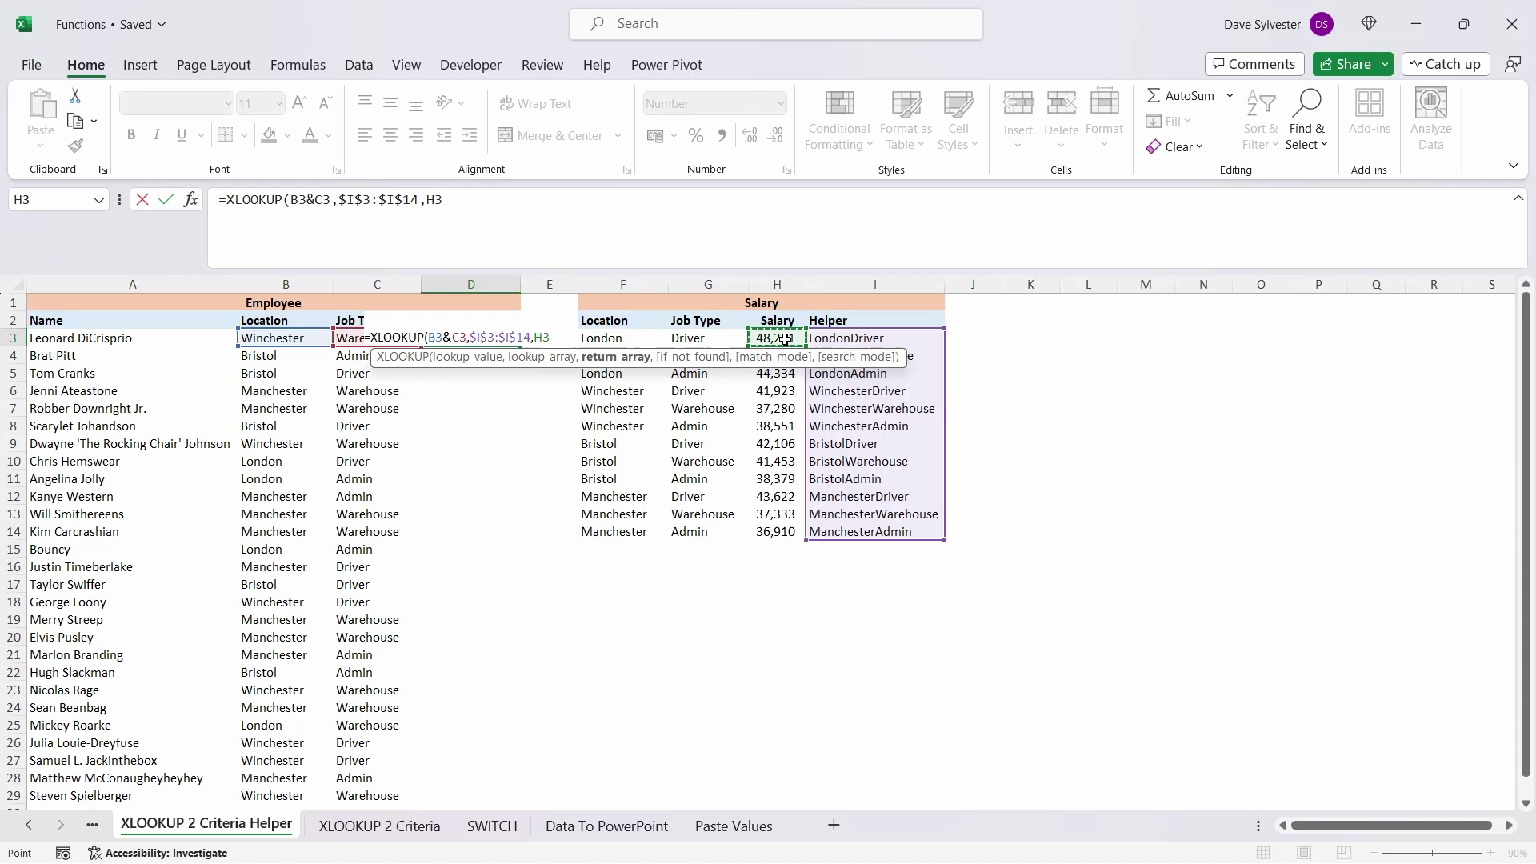
key(ctrl+shift+Down)
key(F4)
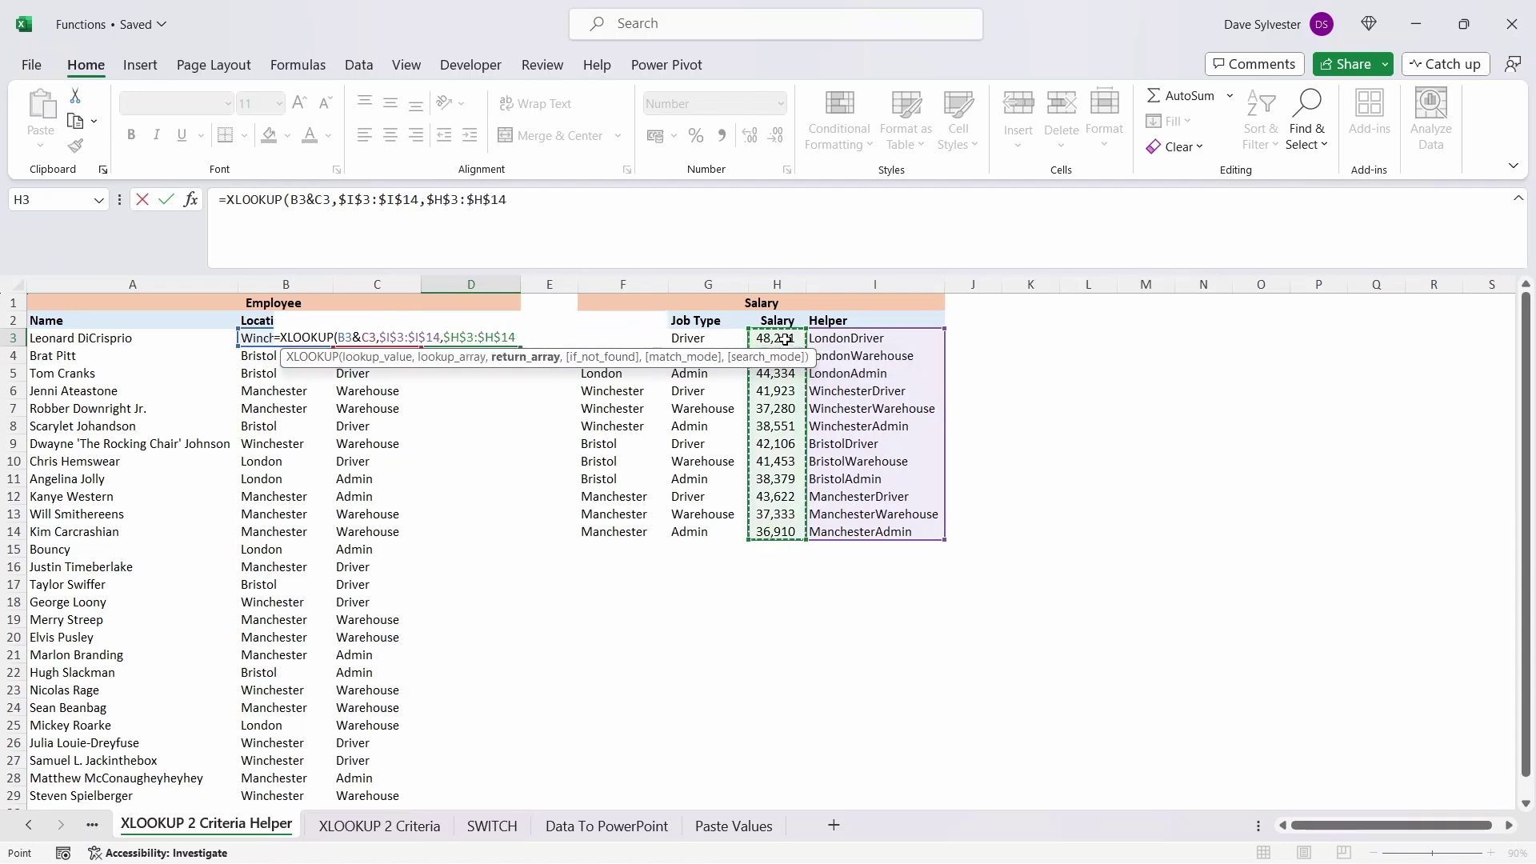
- Close and commit D3's XLOOKUP, copy it down to D29, and check the Winchester Warehouse row
text())
key(ctrl+Return)
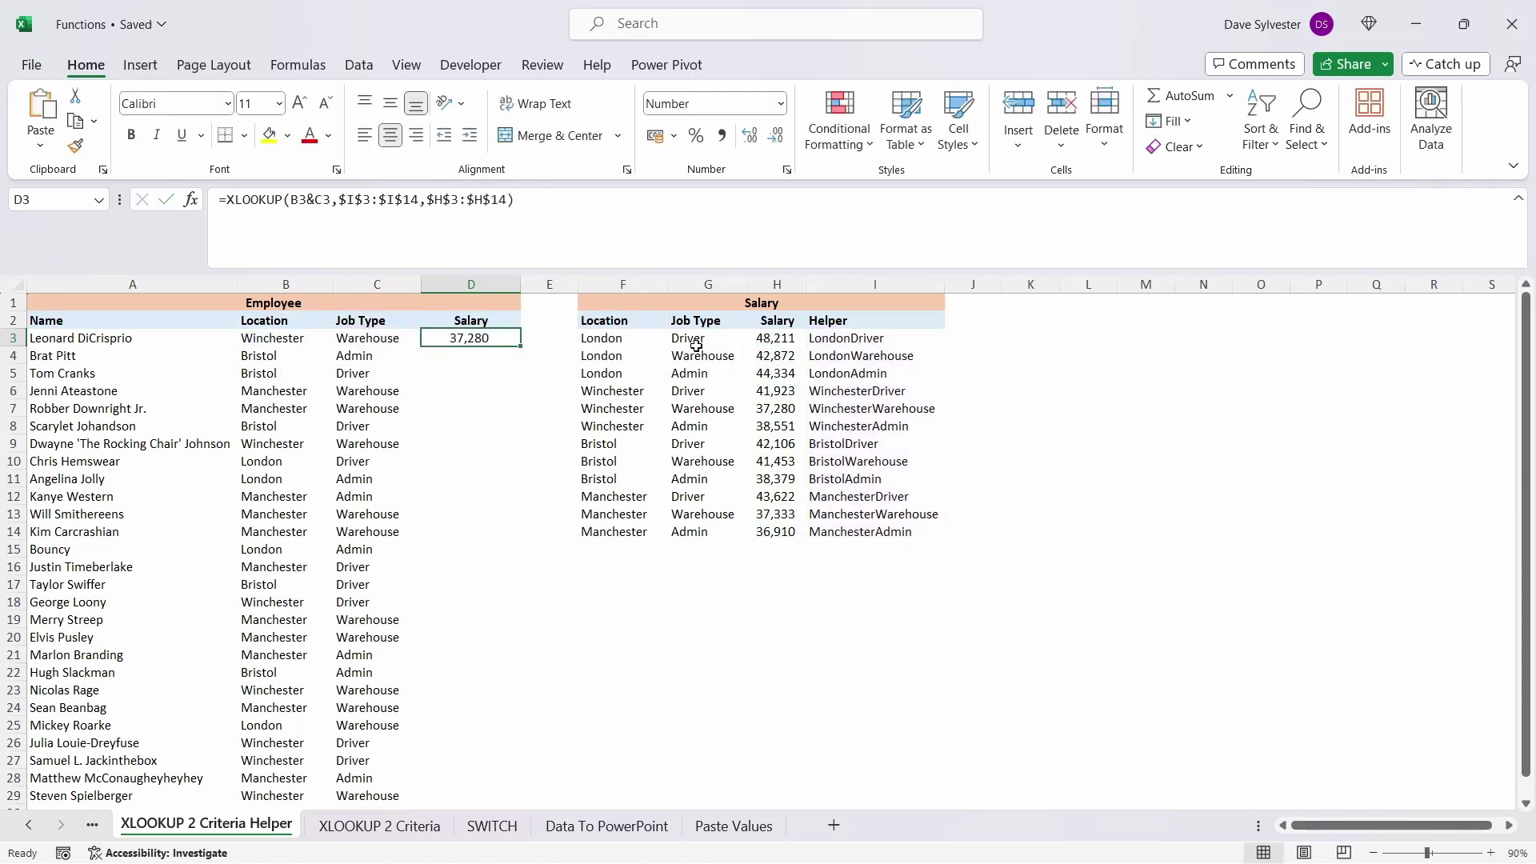
double_click(521, 345)
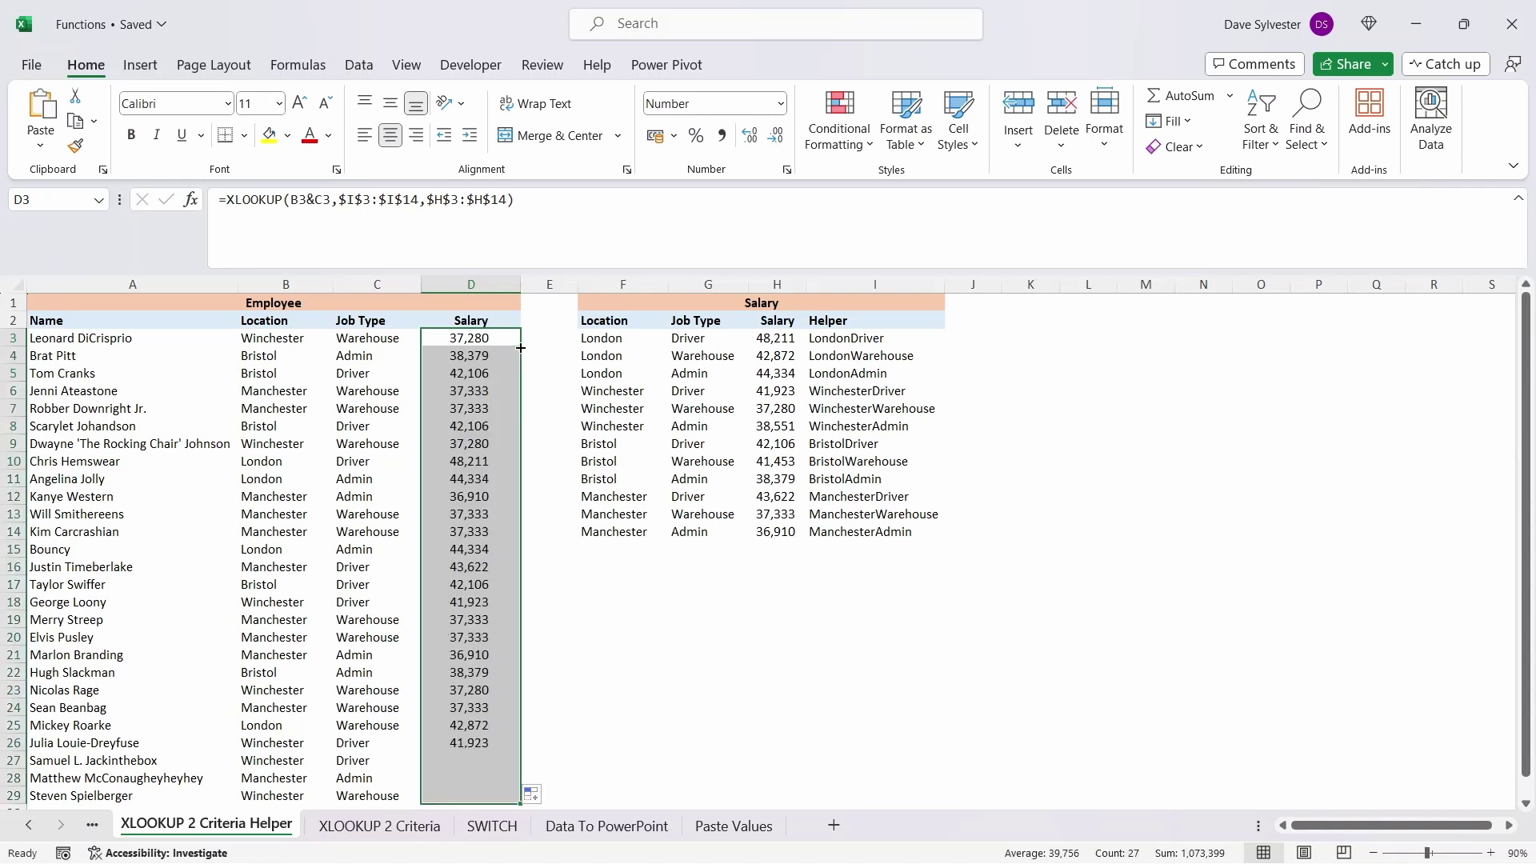
click(546, 353)
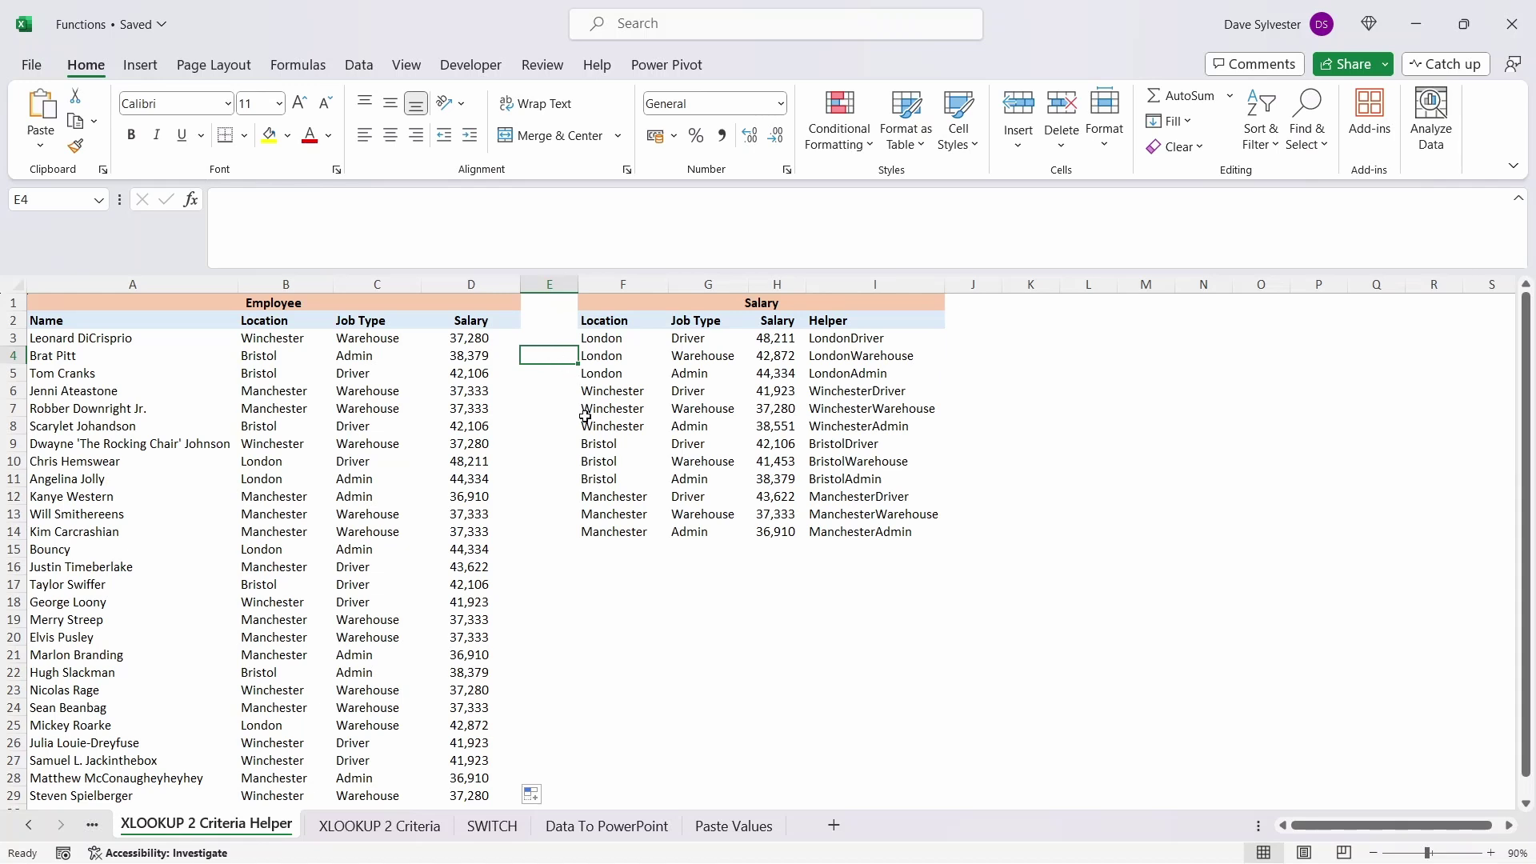
drag(584, 416, 896, 414)
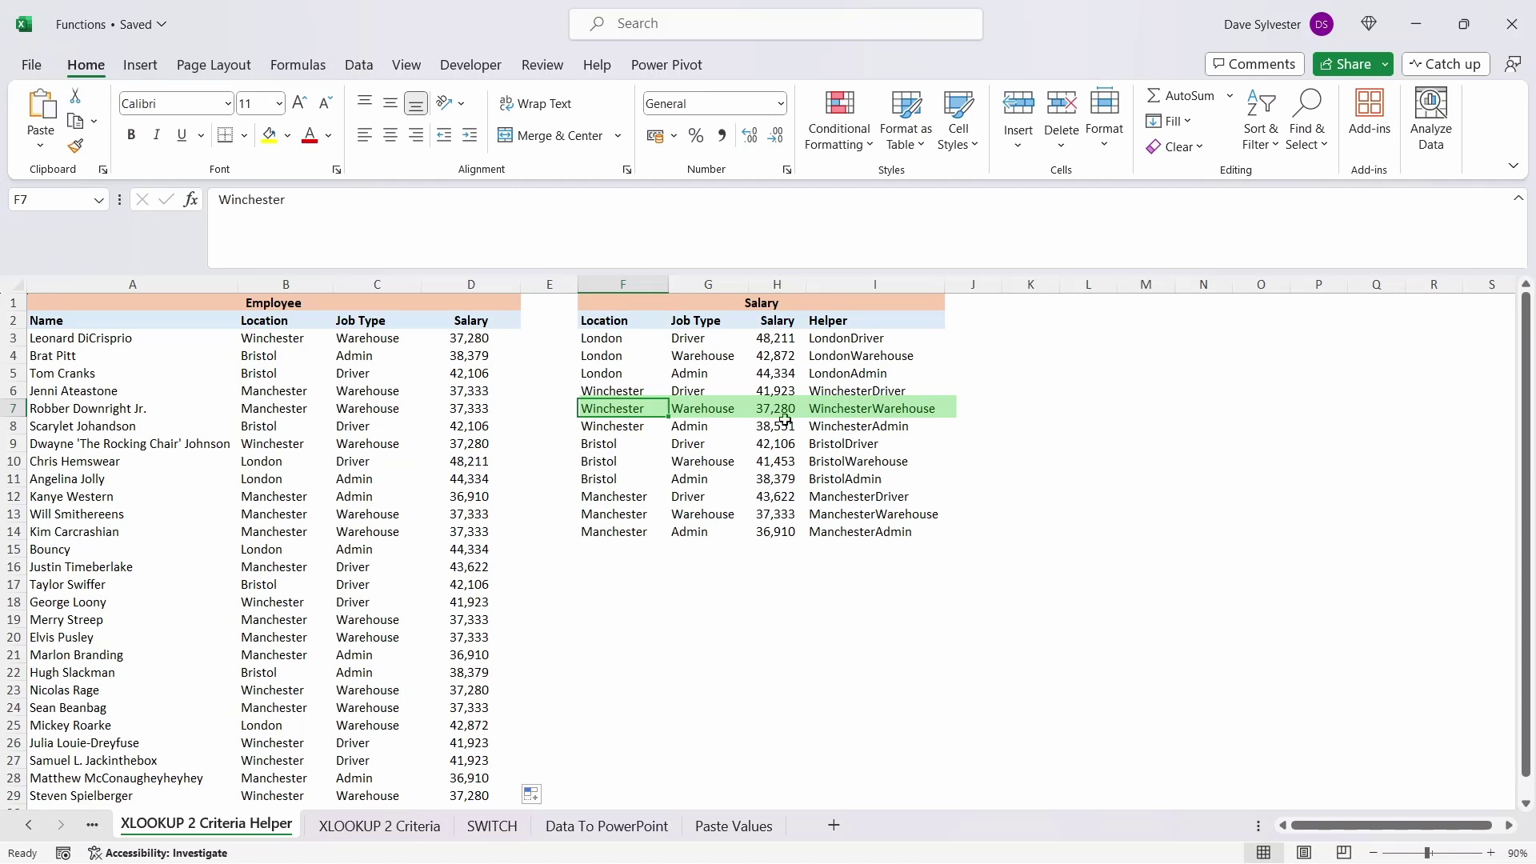
click(624, 408)
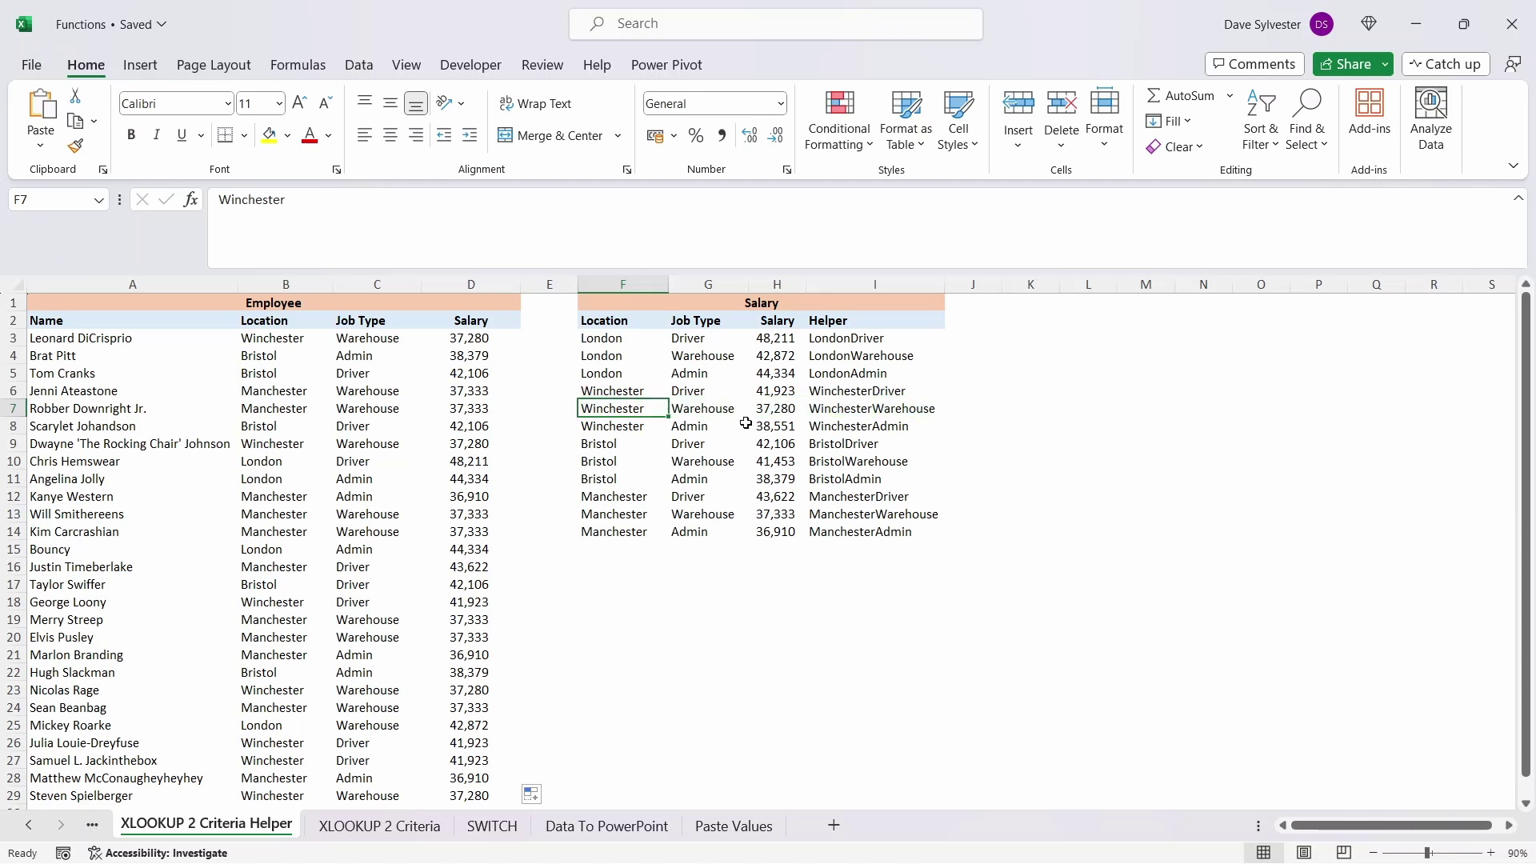
- On the XLOOKUP 2 Criteria sheet, start D3's XLOOKUP with lookup value 1 and test ($F$3:$F$14=B3)
click(380, 826)
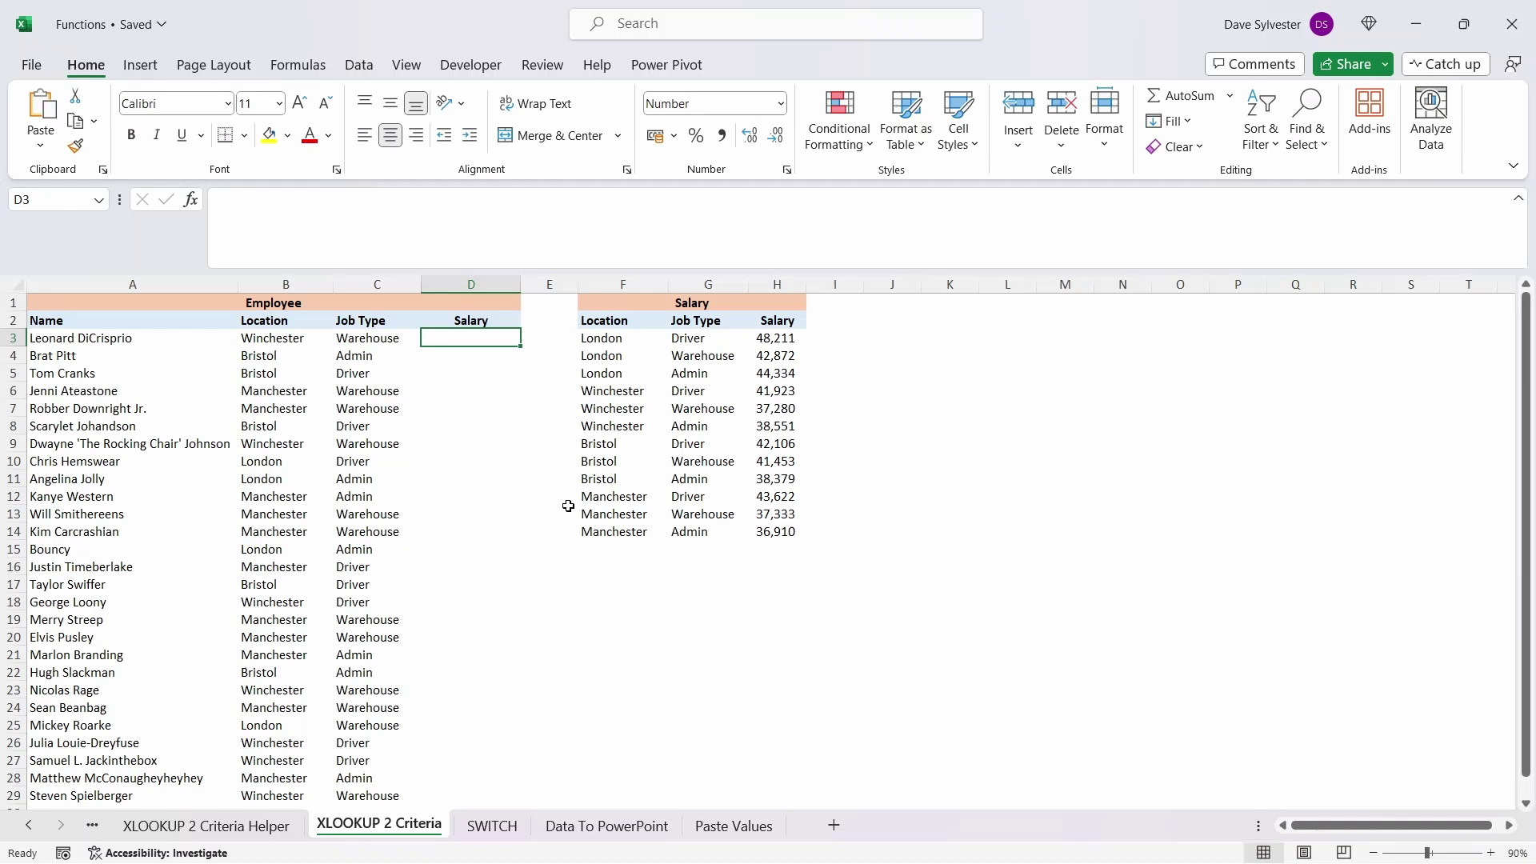
text(=XLOOKUP()
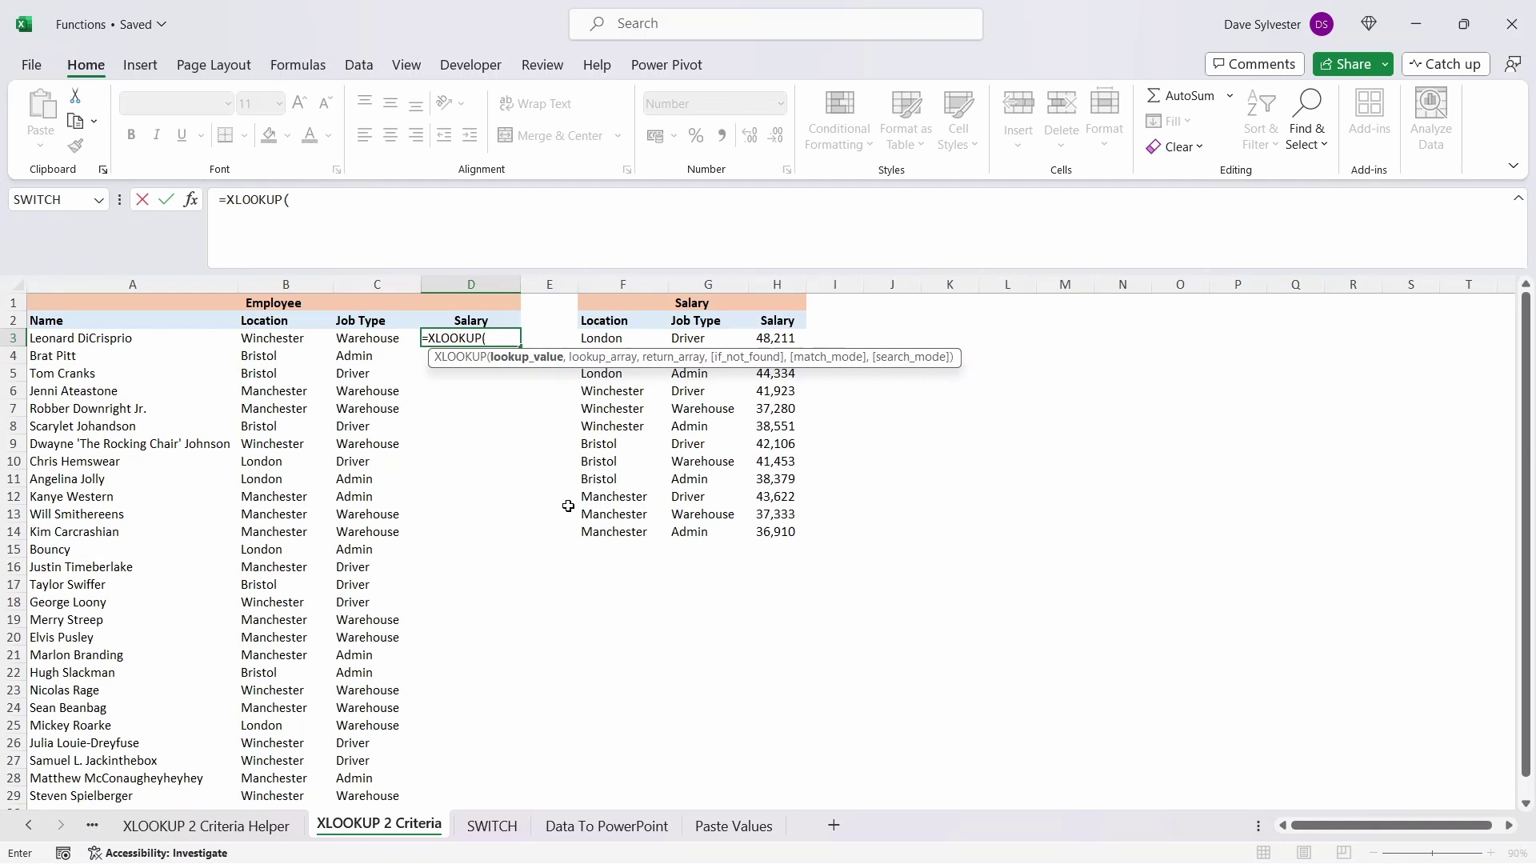
text(1,)
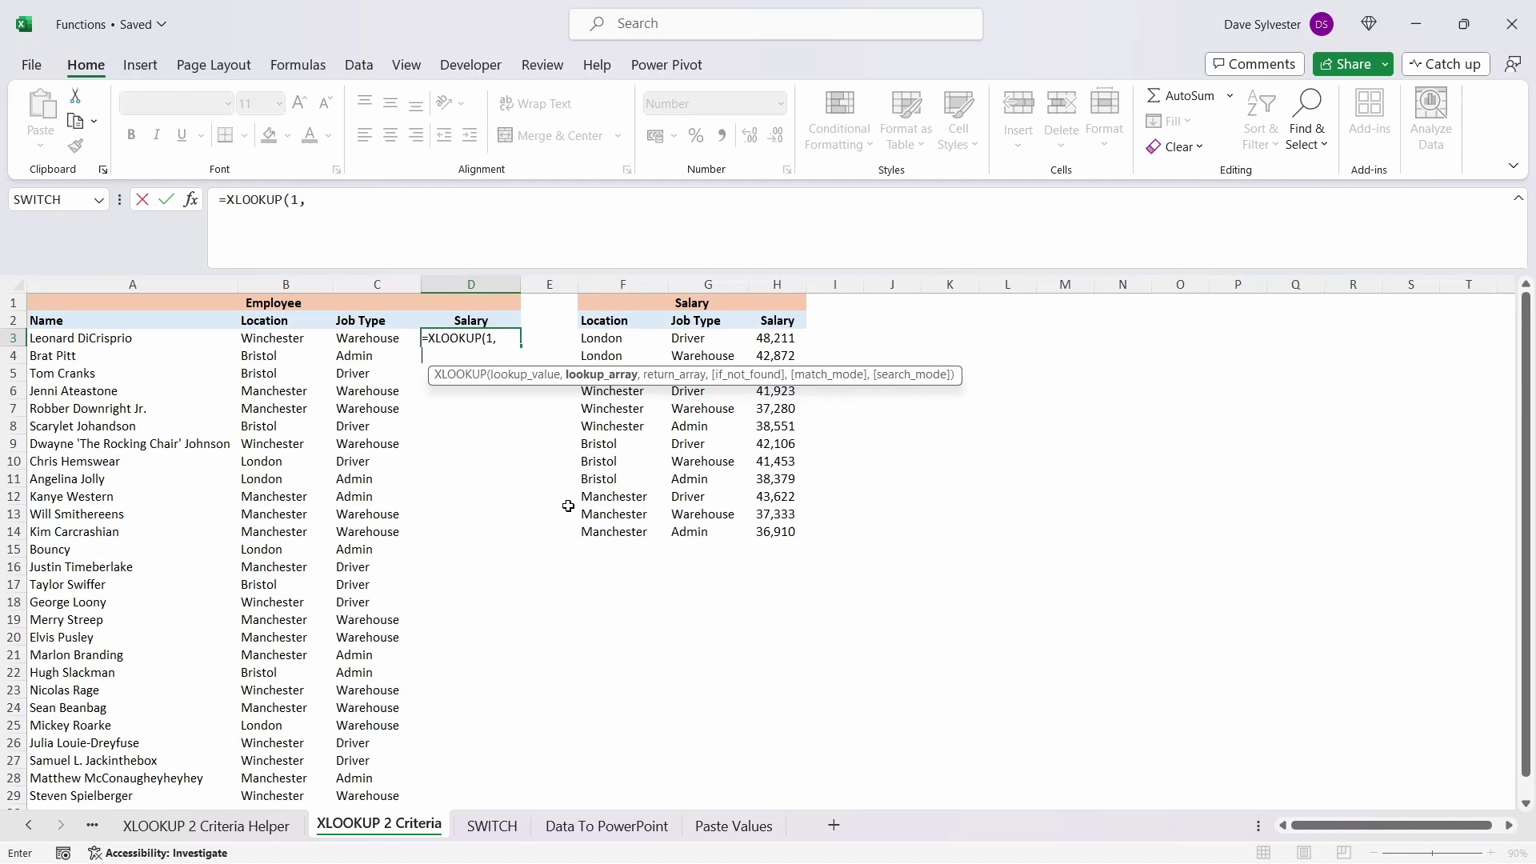
text(()
click(623, 341)
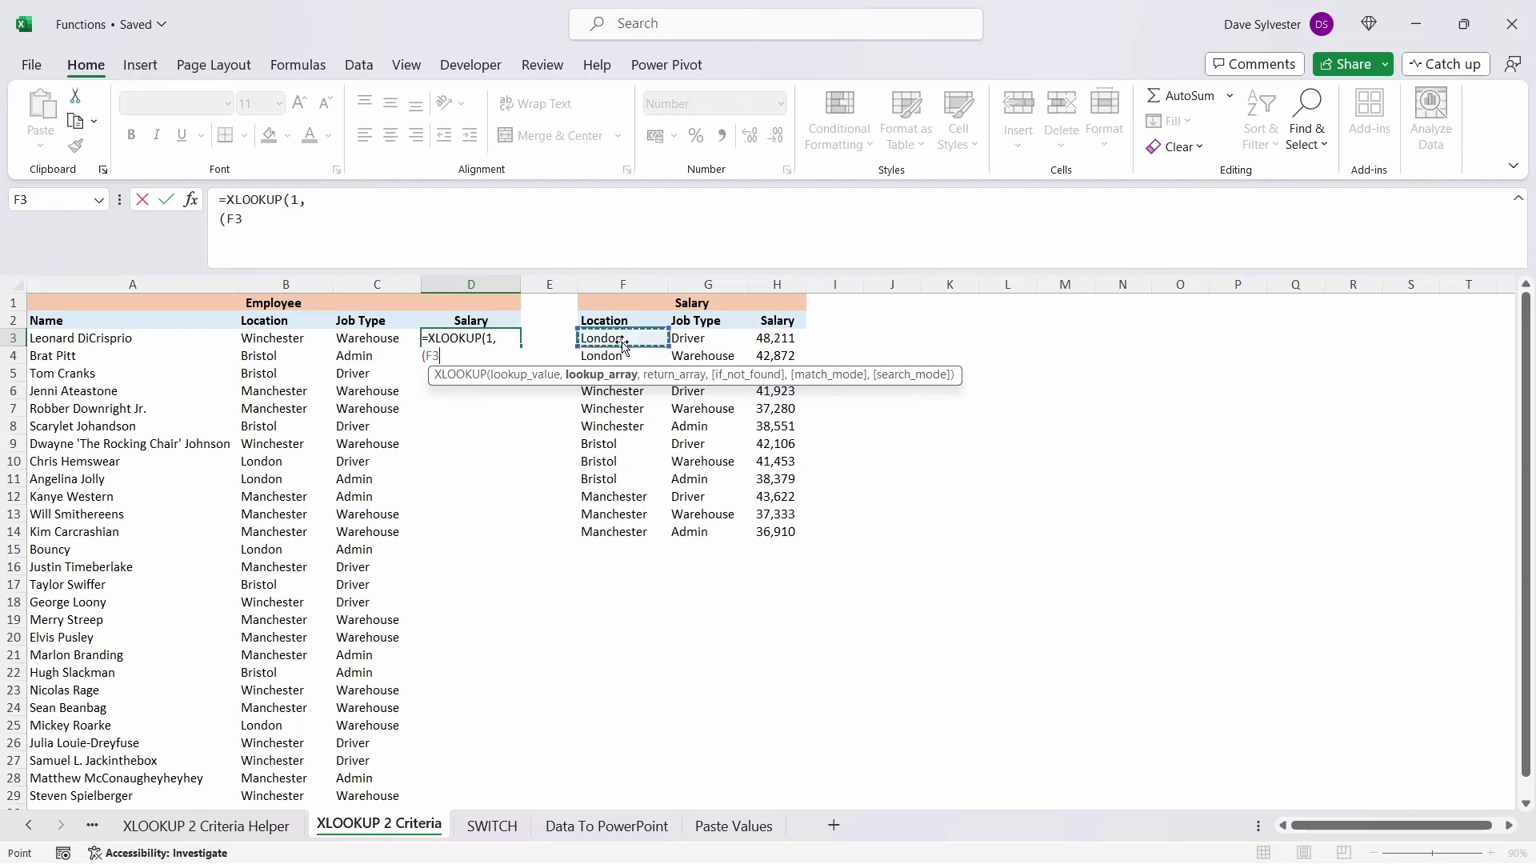
key(ctrl+shift+Down)
key(F4)
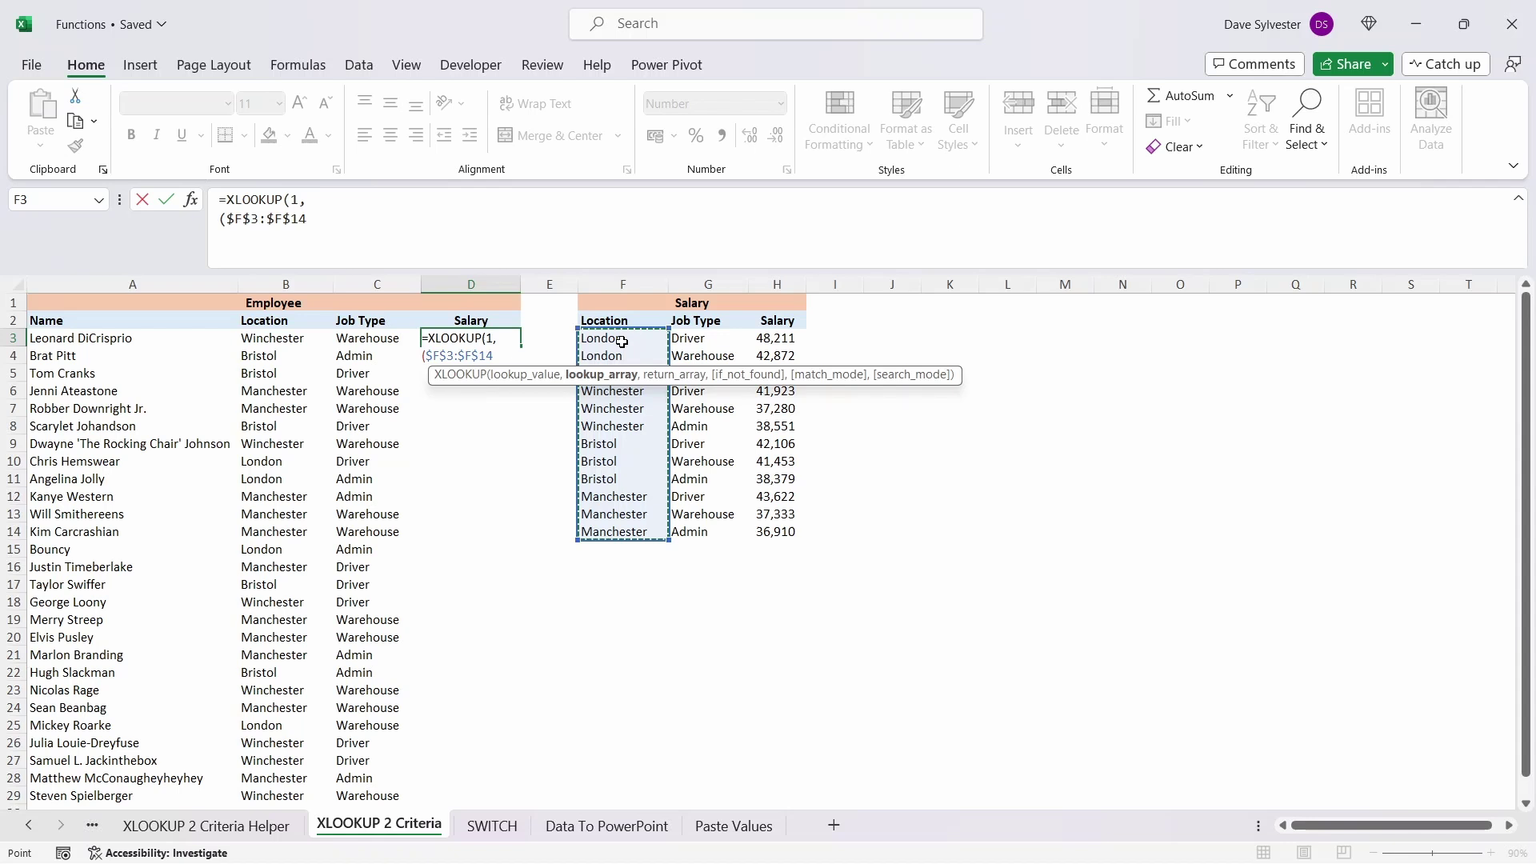
text(=)
click(310, 337)
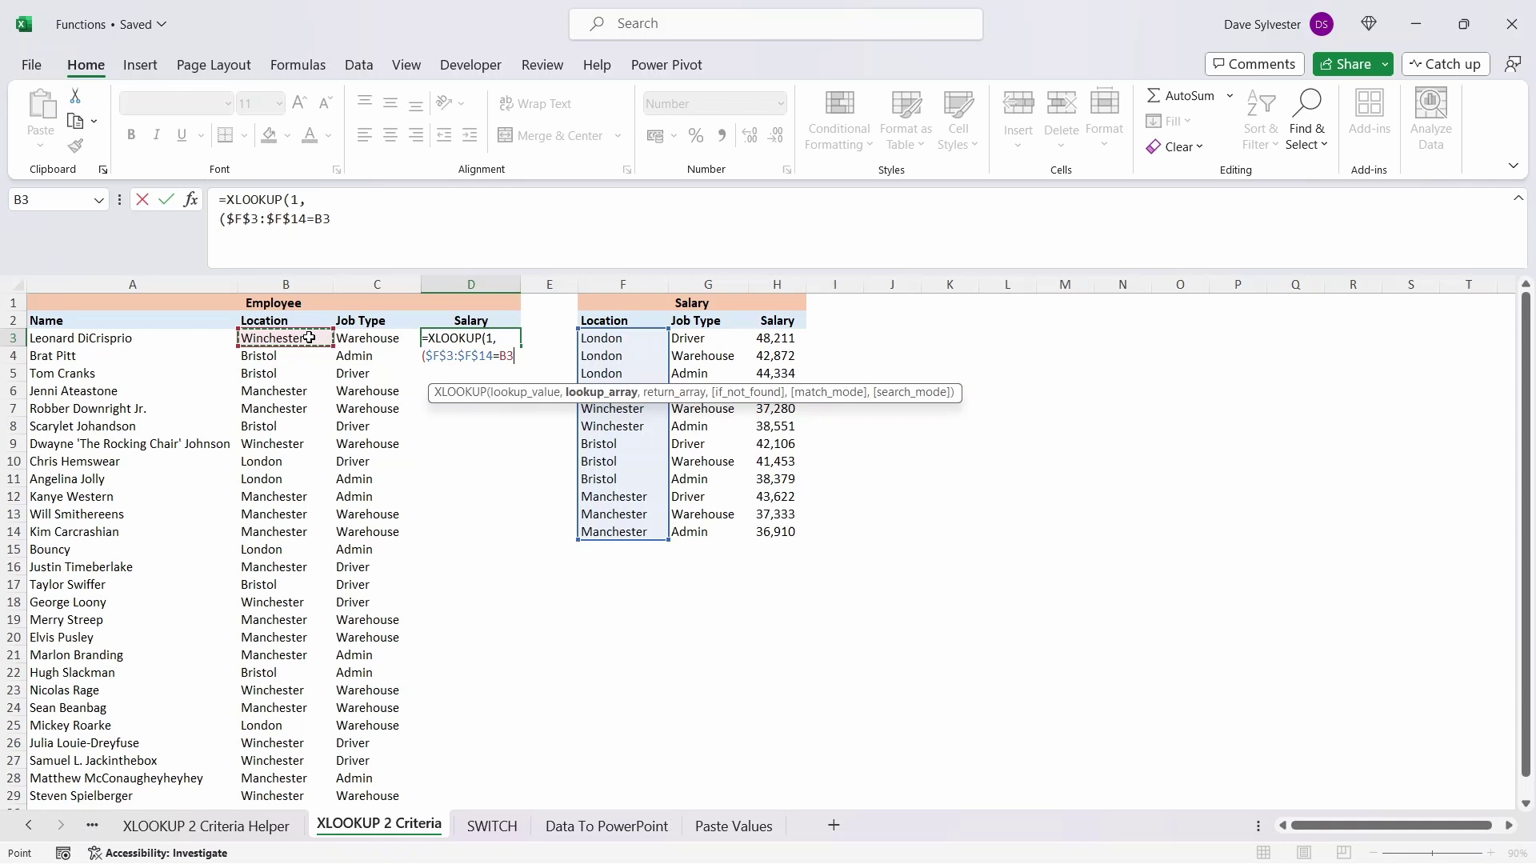
text())
- Multiply by the job type test ($G$3:$G$14=C3) on a new formula line
text(*)
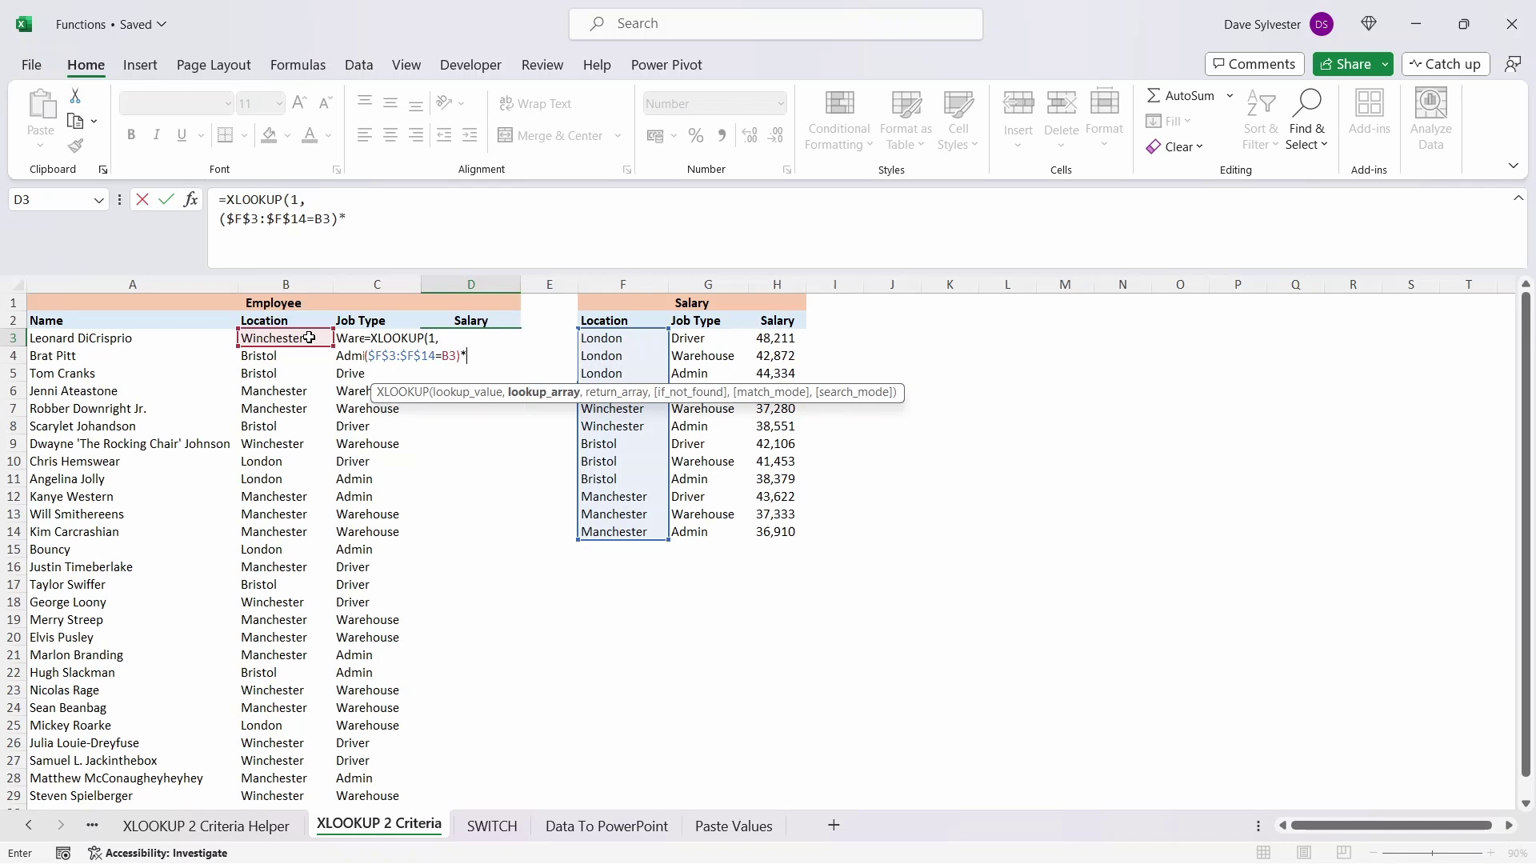
key(alt+Return)
text(()
drag(696, 339, 717, 531)
key(F4)
text(=)
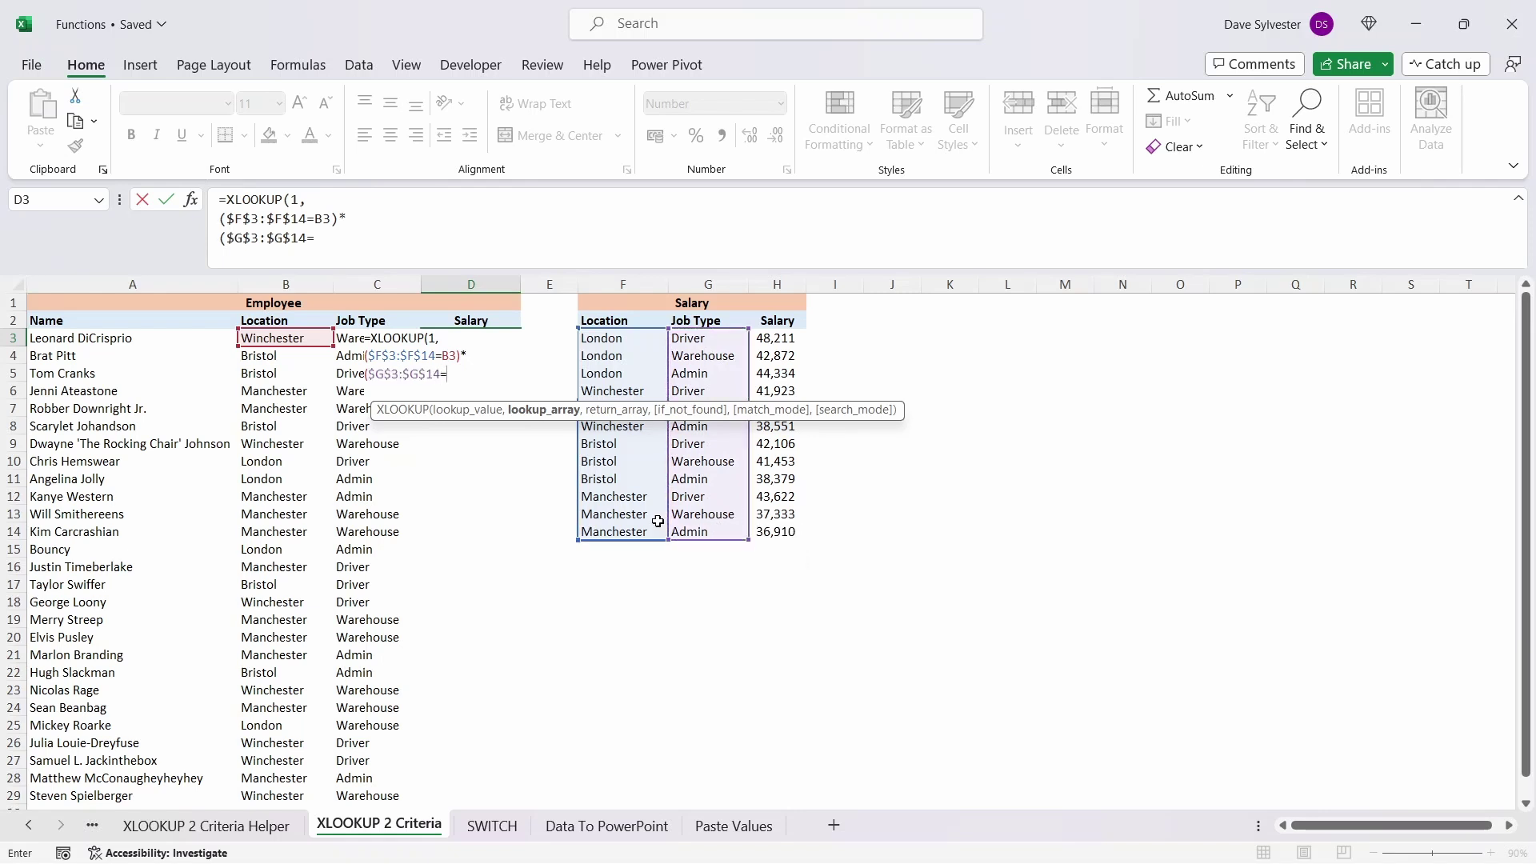
click(341, 340)
text())
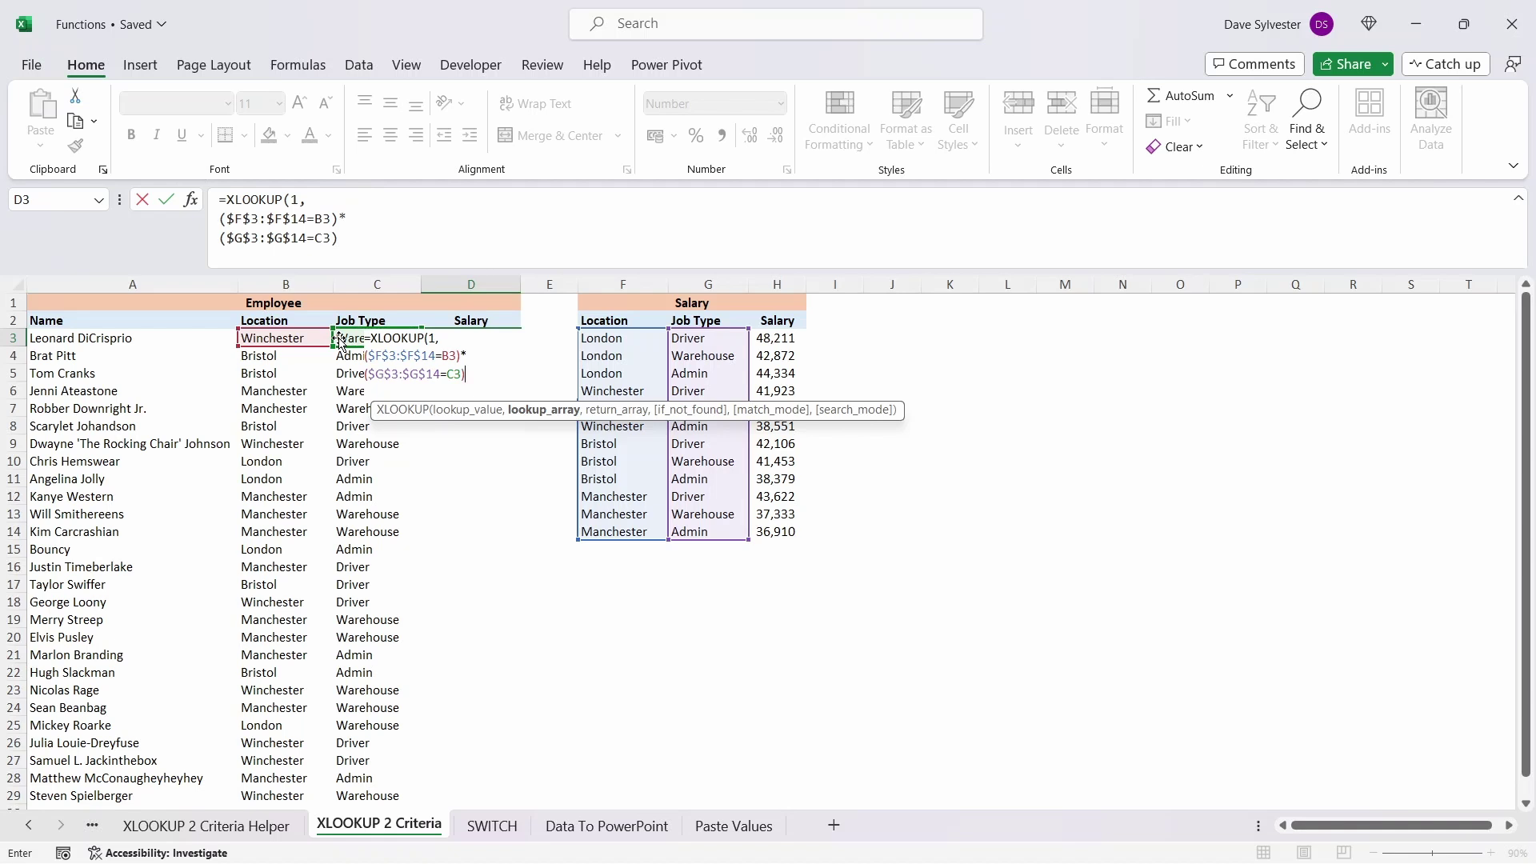
text(,)
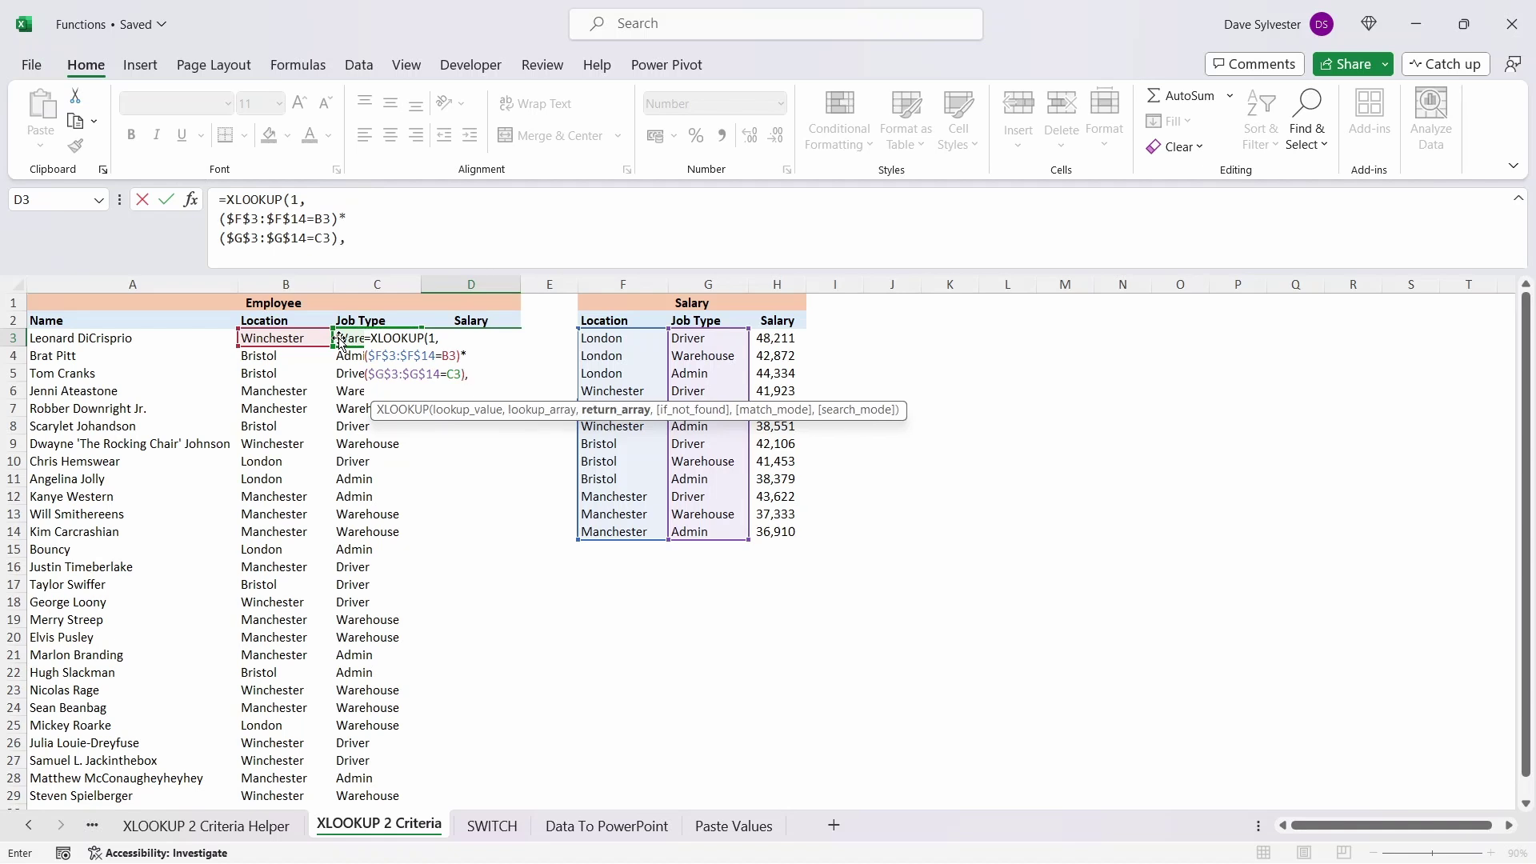
- Add the return range $H$3:$H$14 on a new line and close the formula
key(alt+Return)
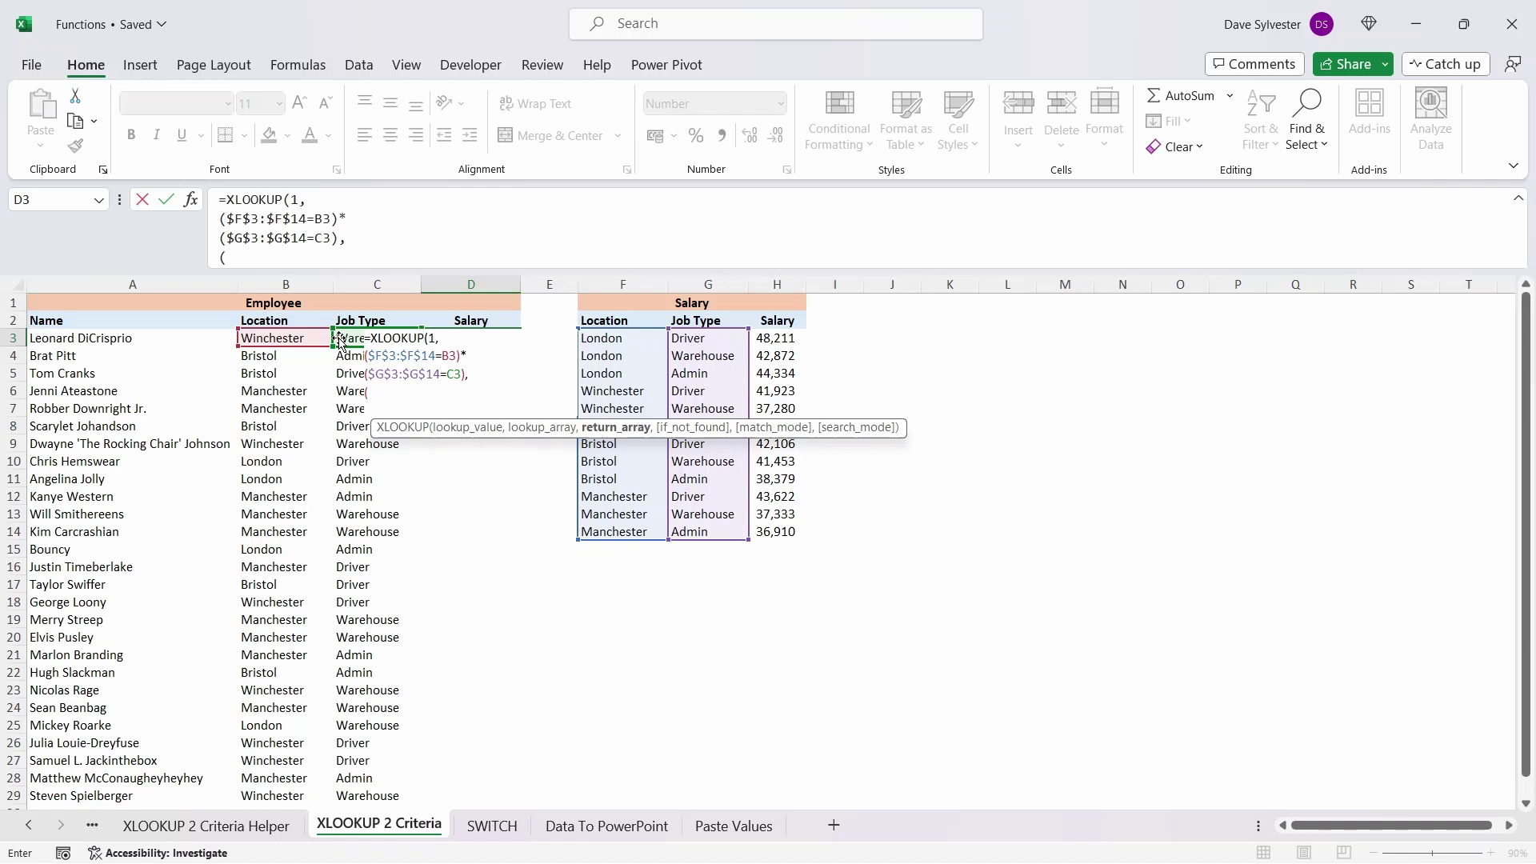
click(766, 338)
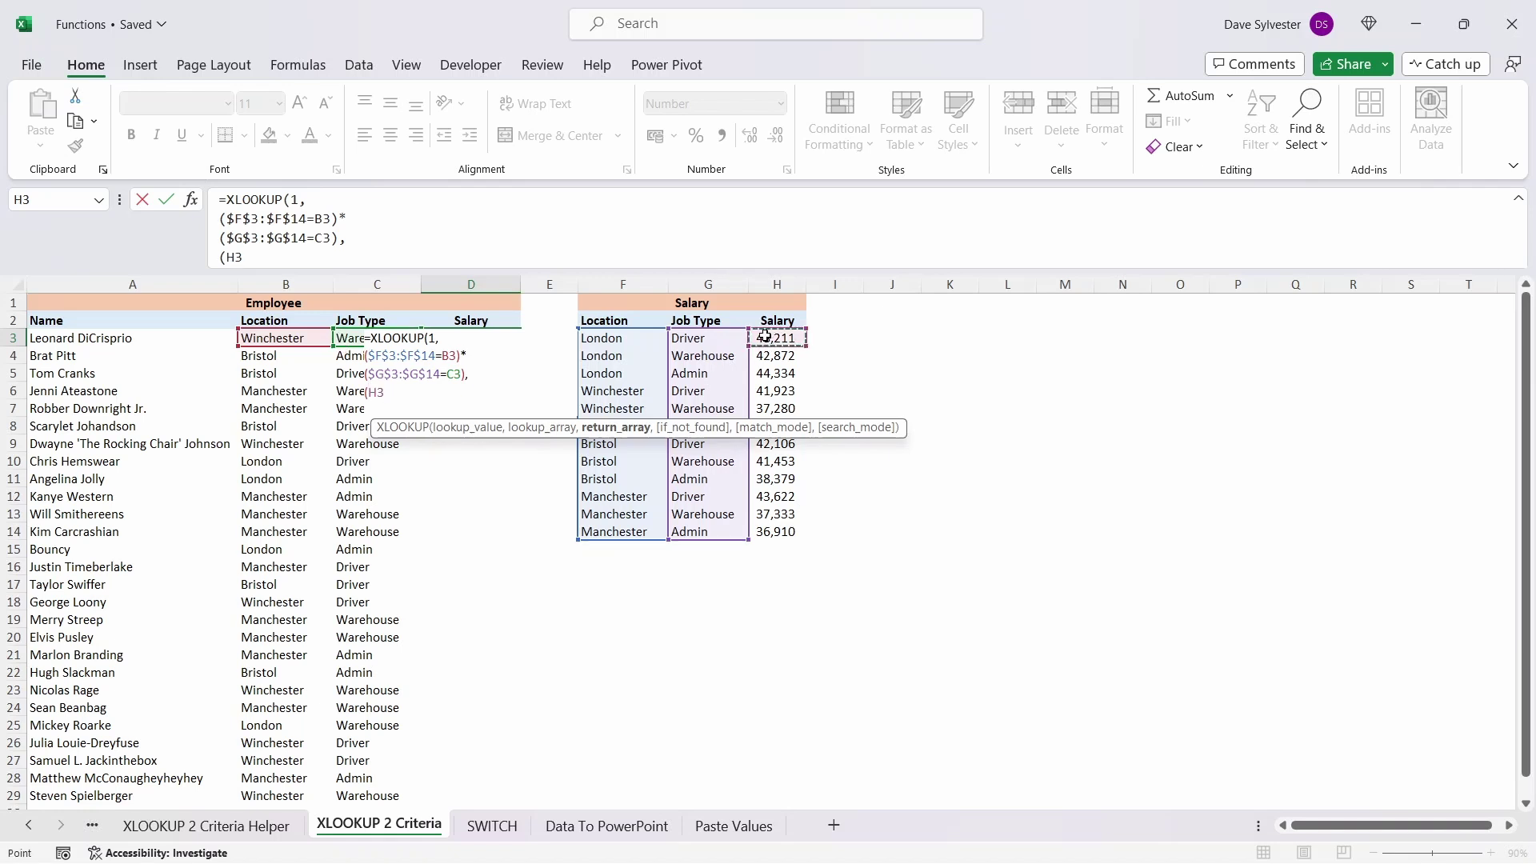
key(ctrl+shift+Down)
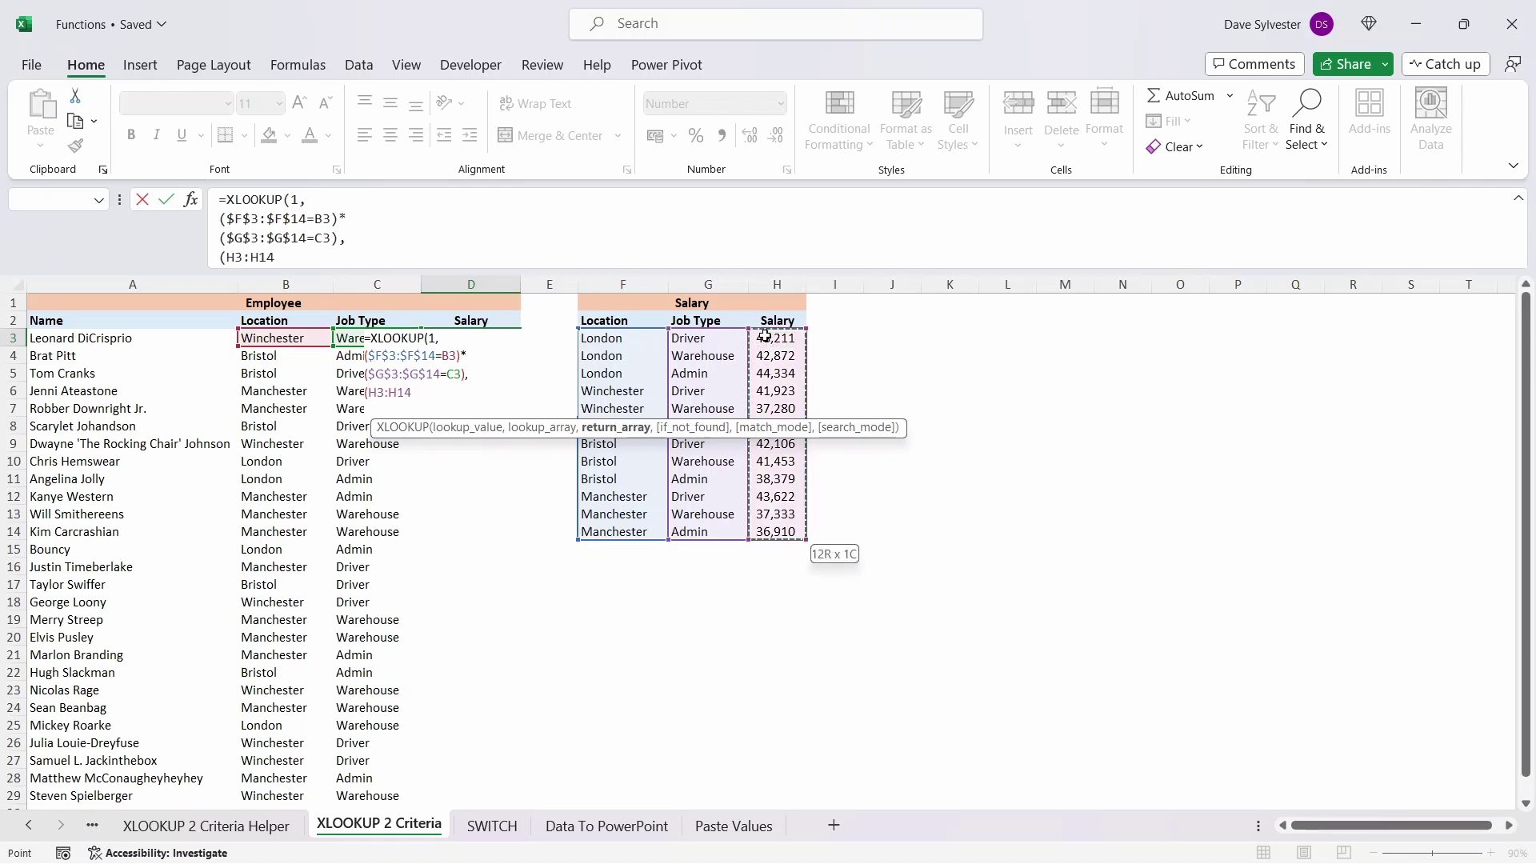
key(F4)
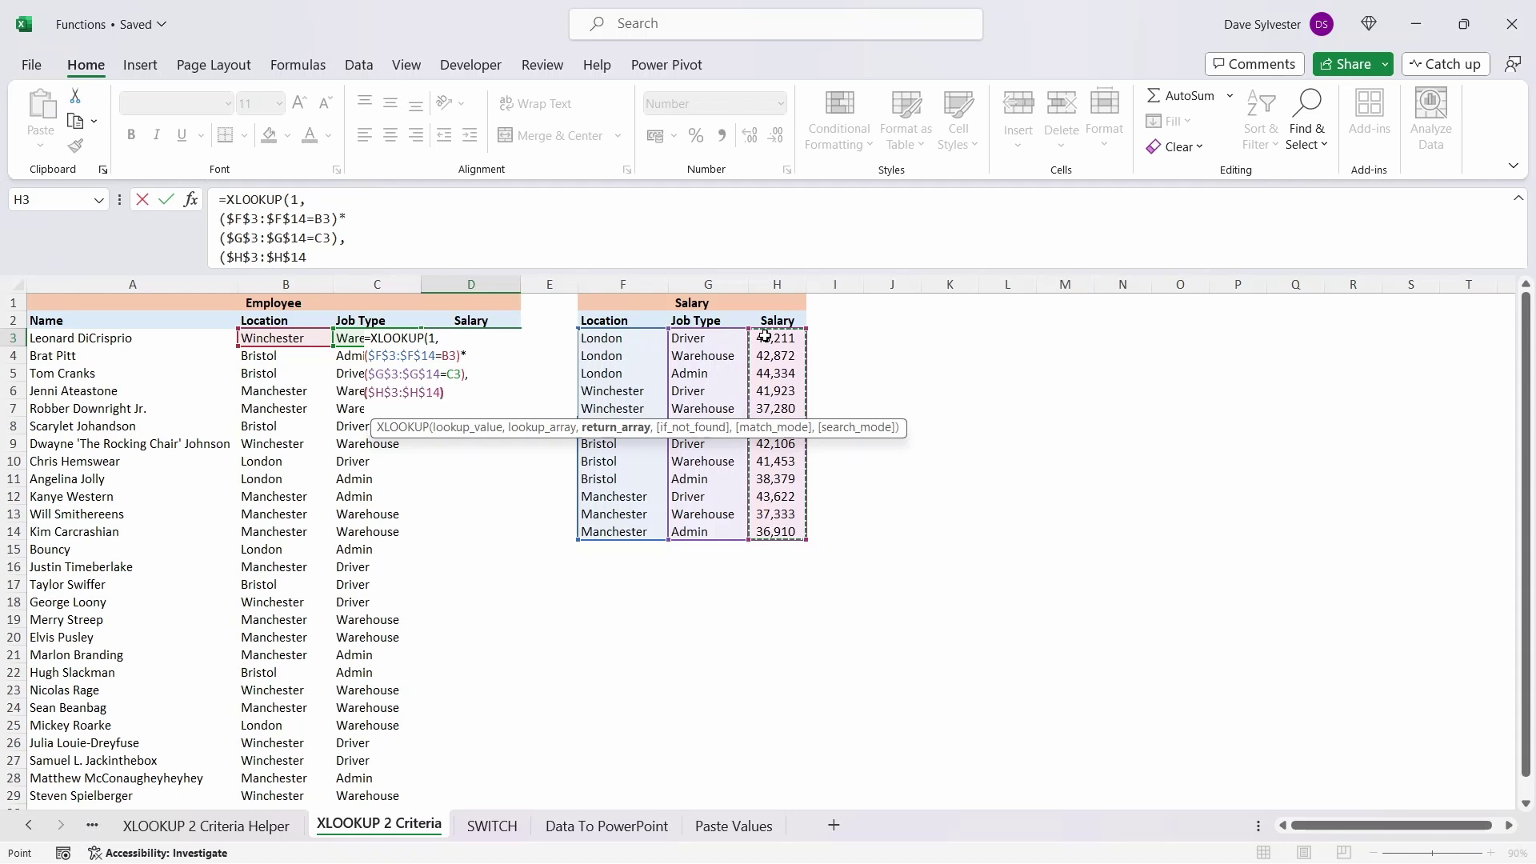
text())
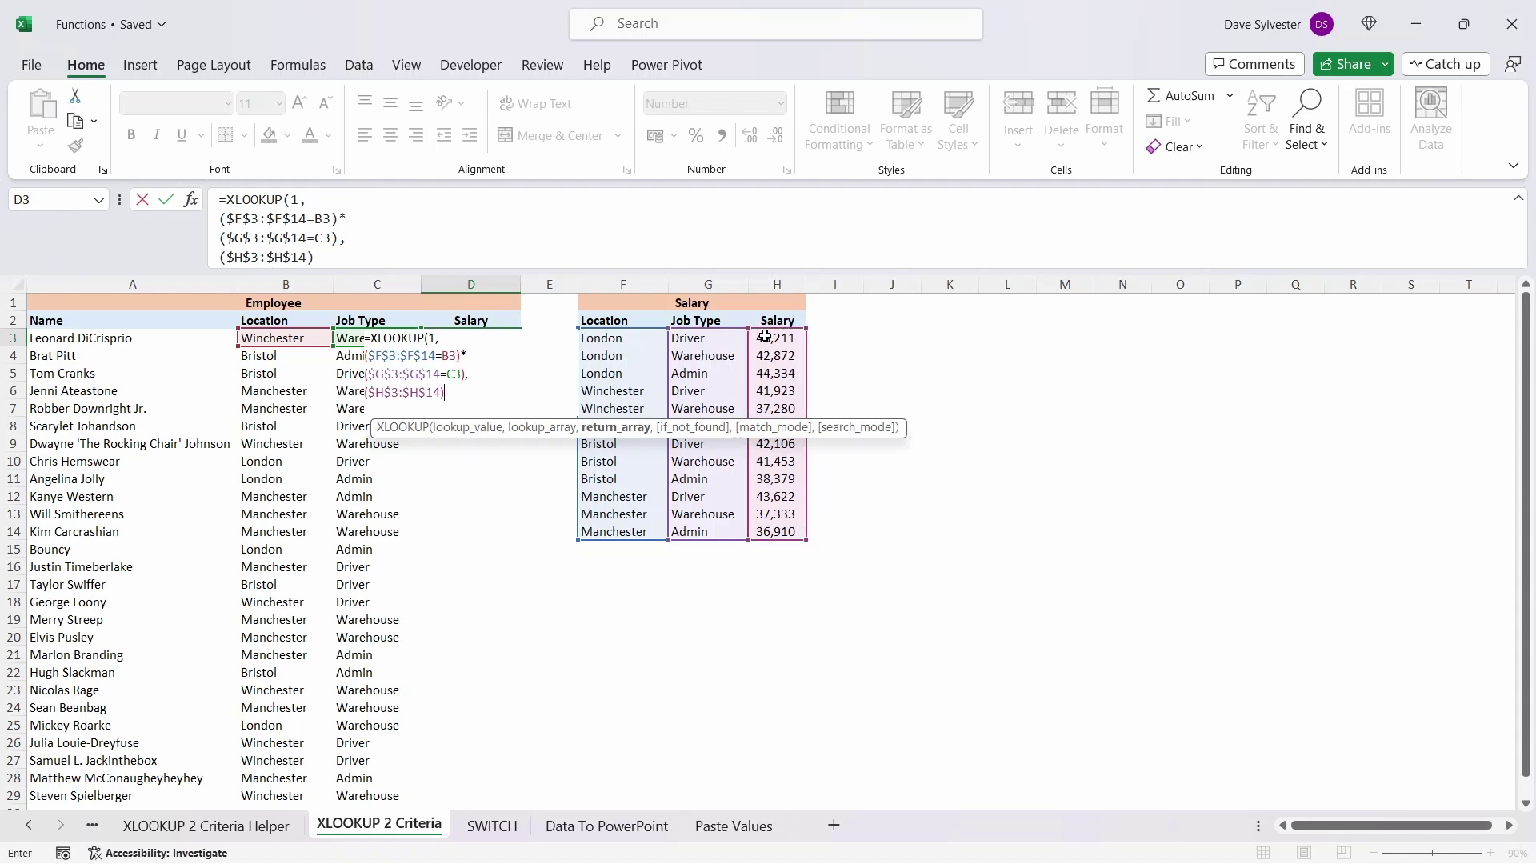
text())
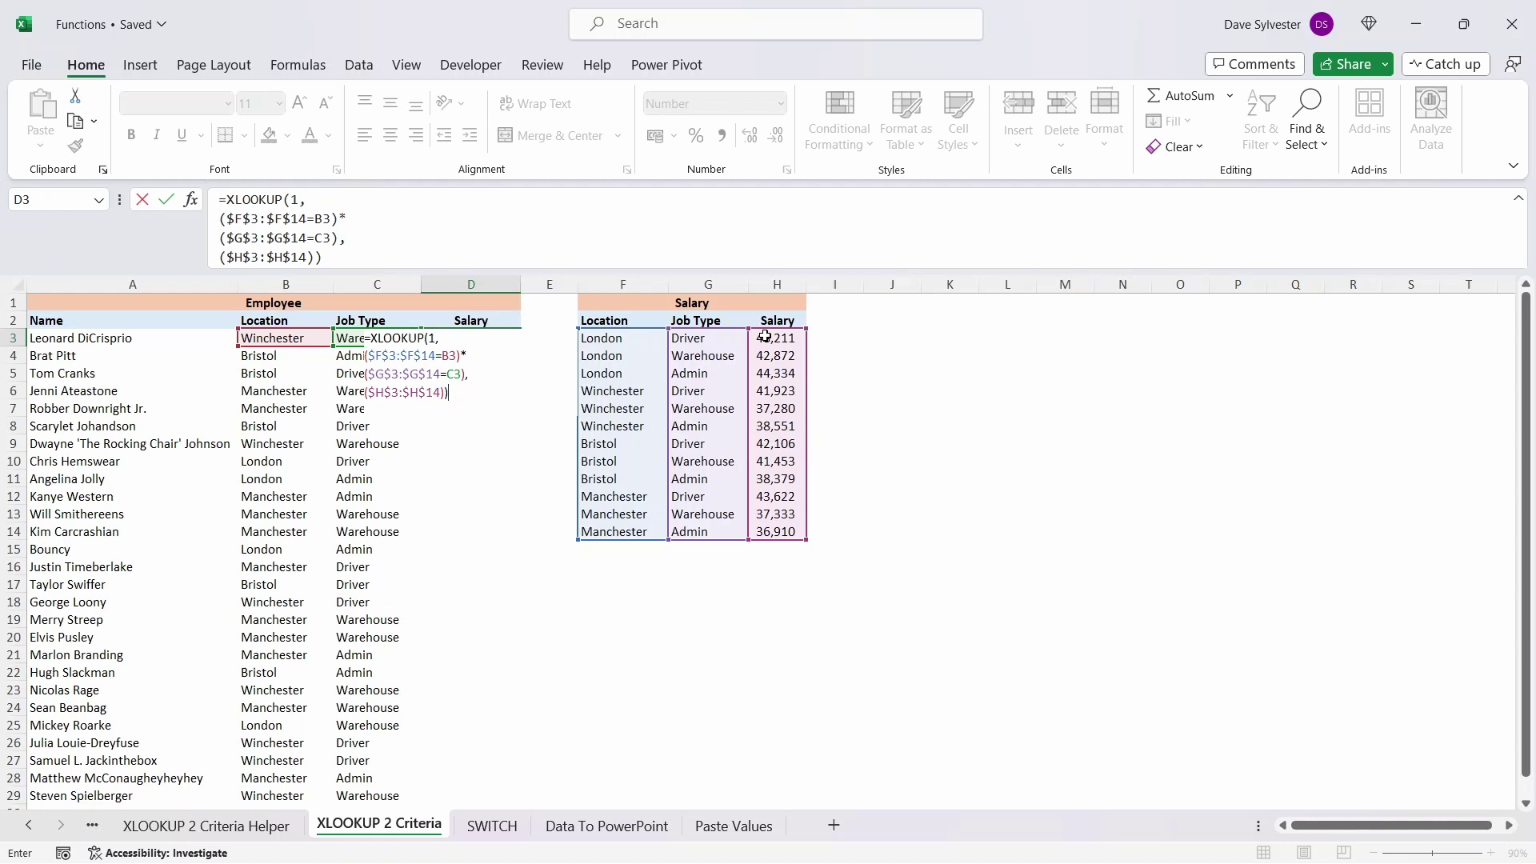
- Commit the two-criteria XLOOKUP in D3, copy it down to D29, and reselect D3
key(ctrl+Return)
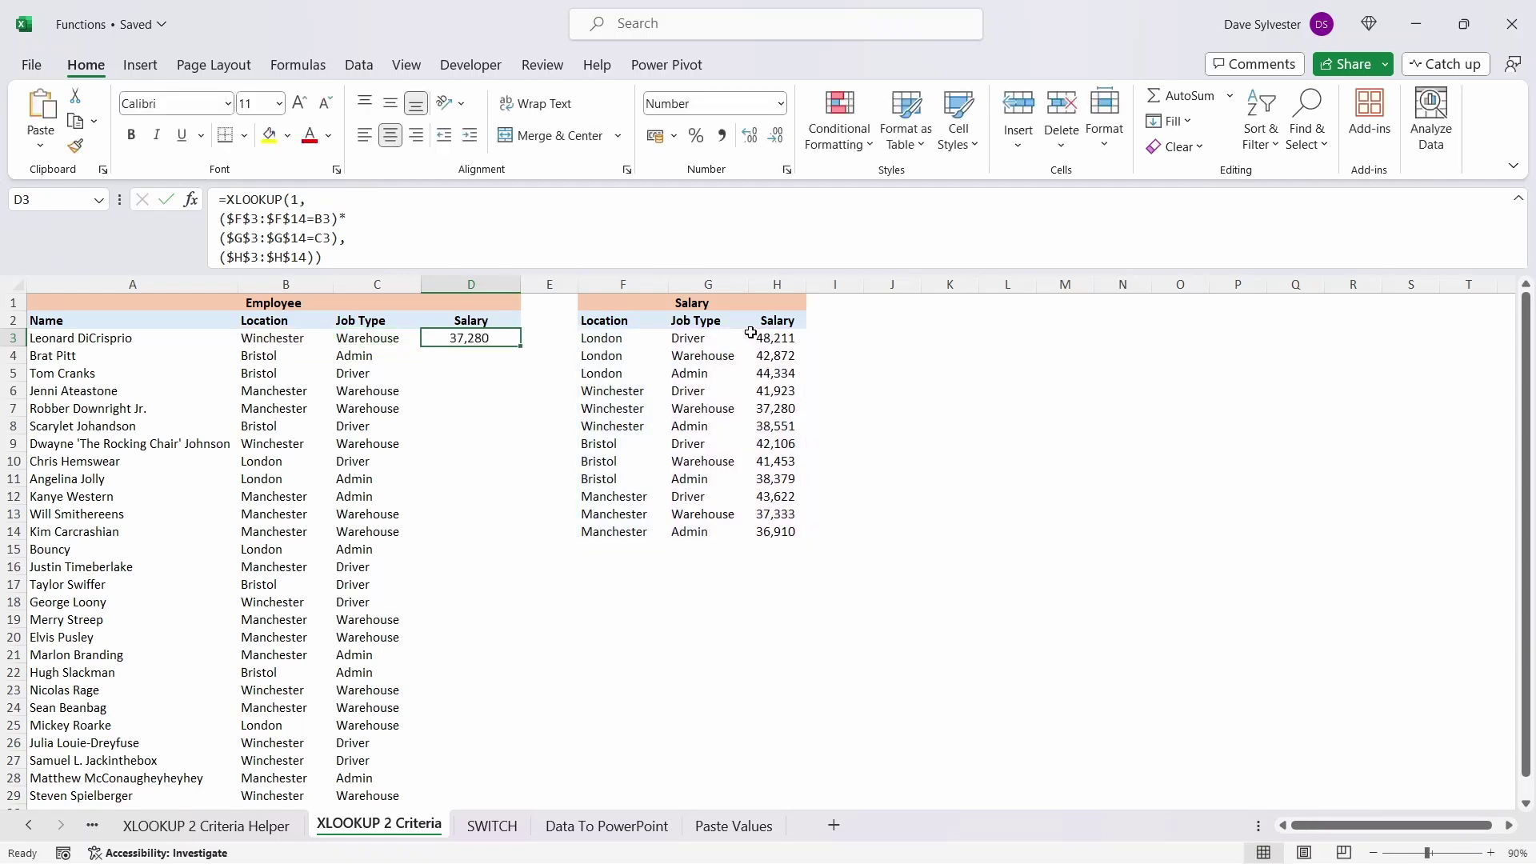
double_click(521, 345)
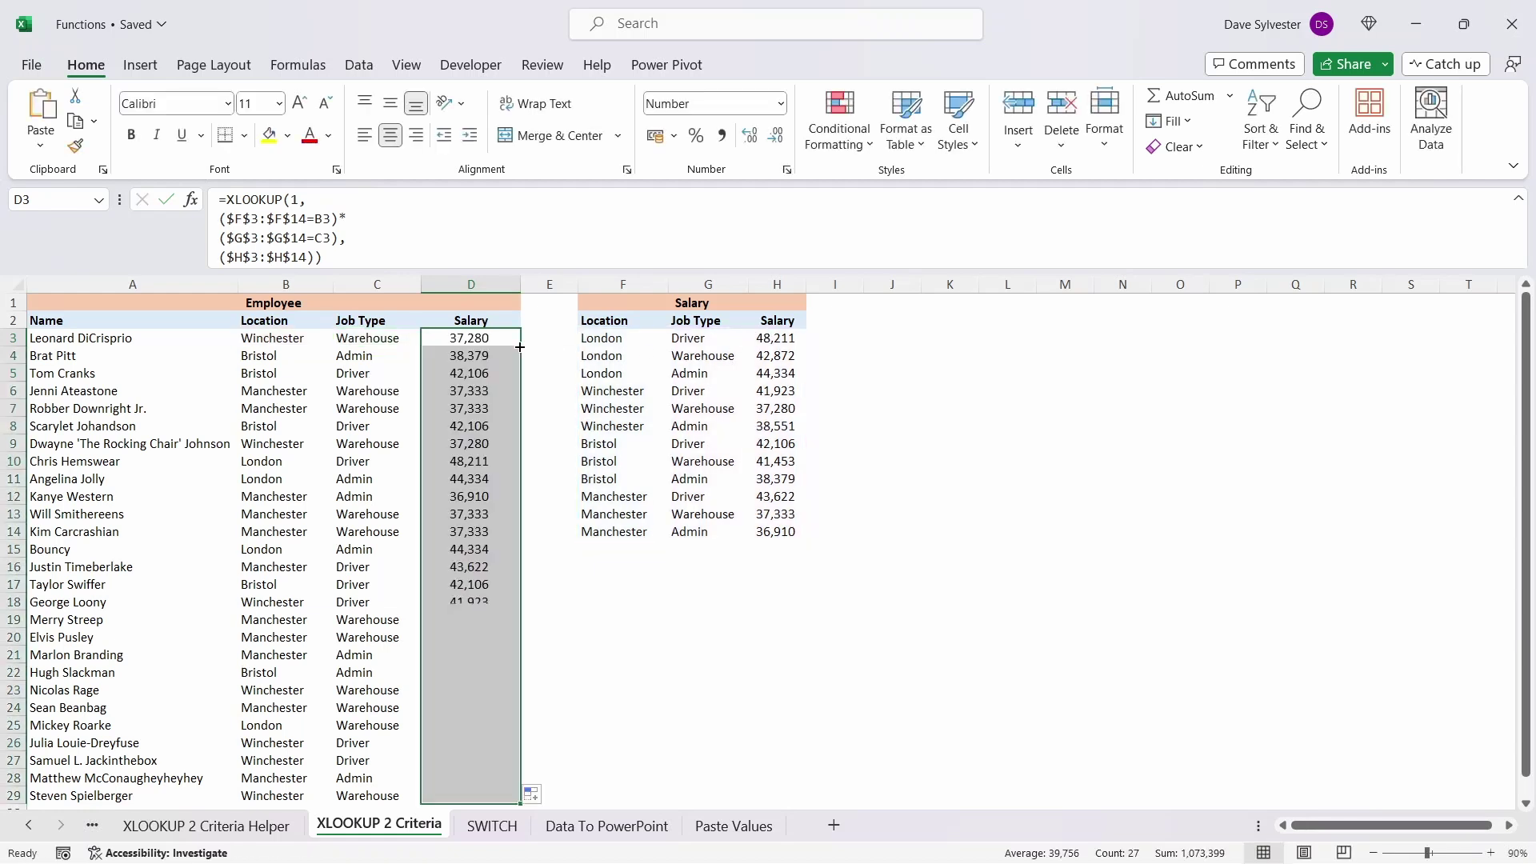
click(1044, 376)
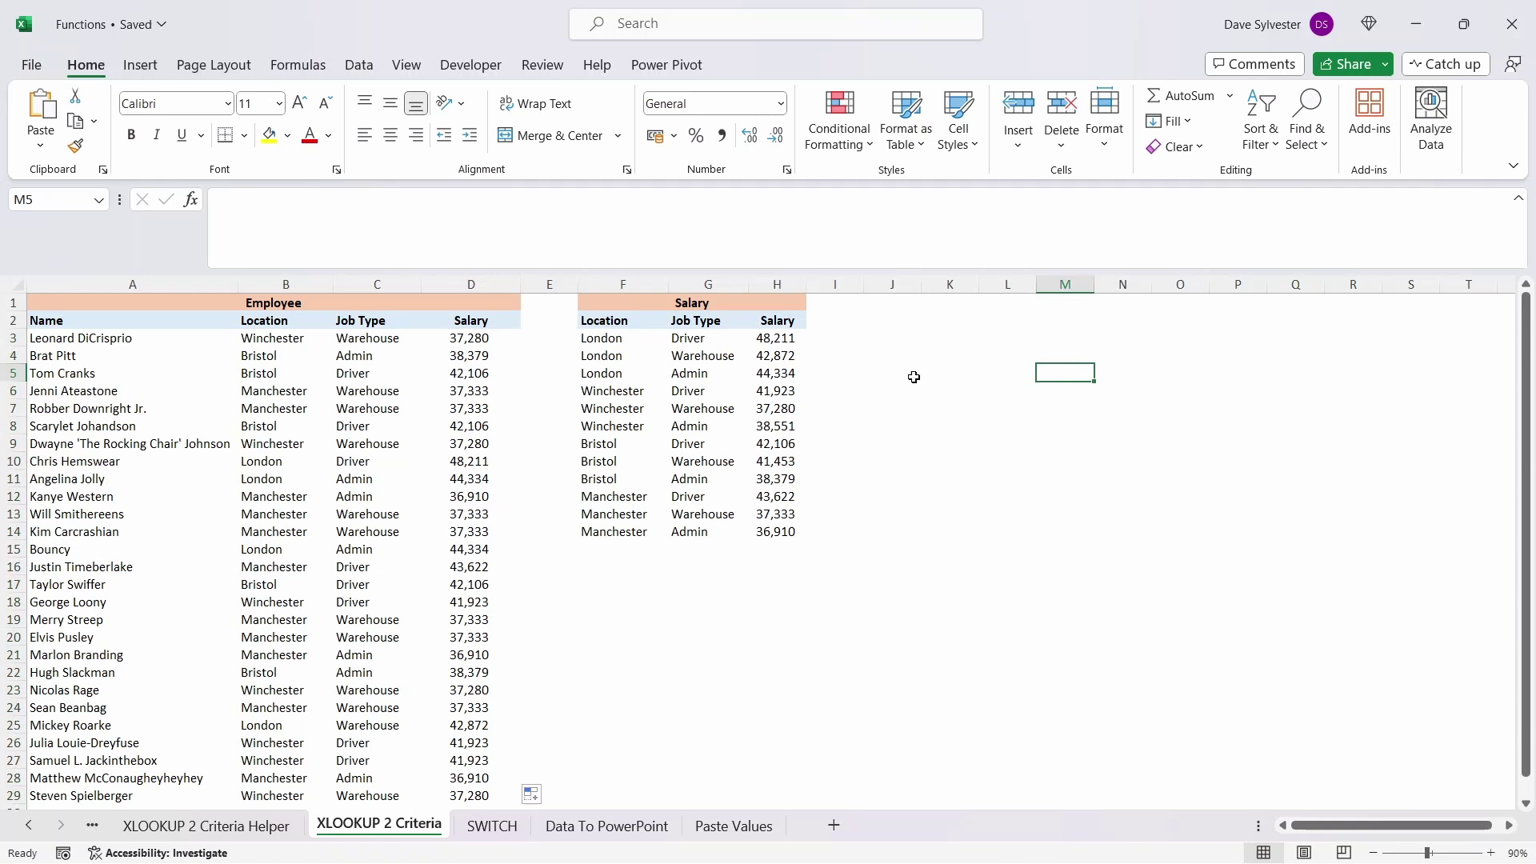
click(546, 342)
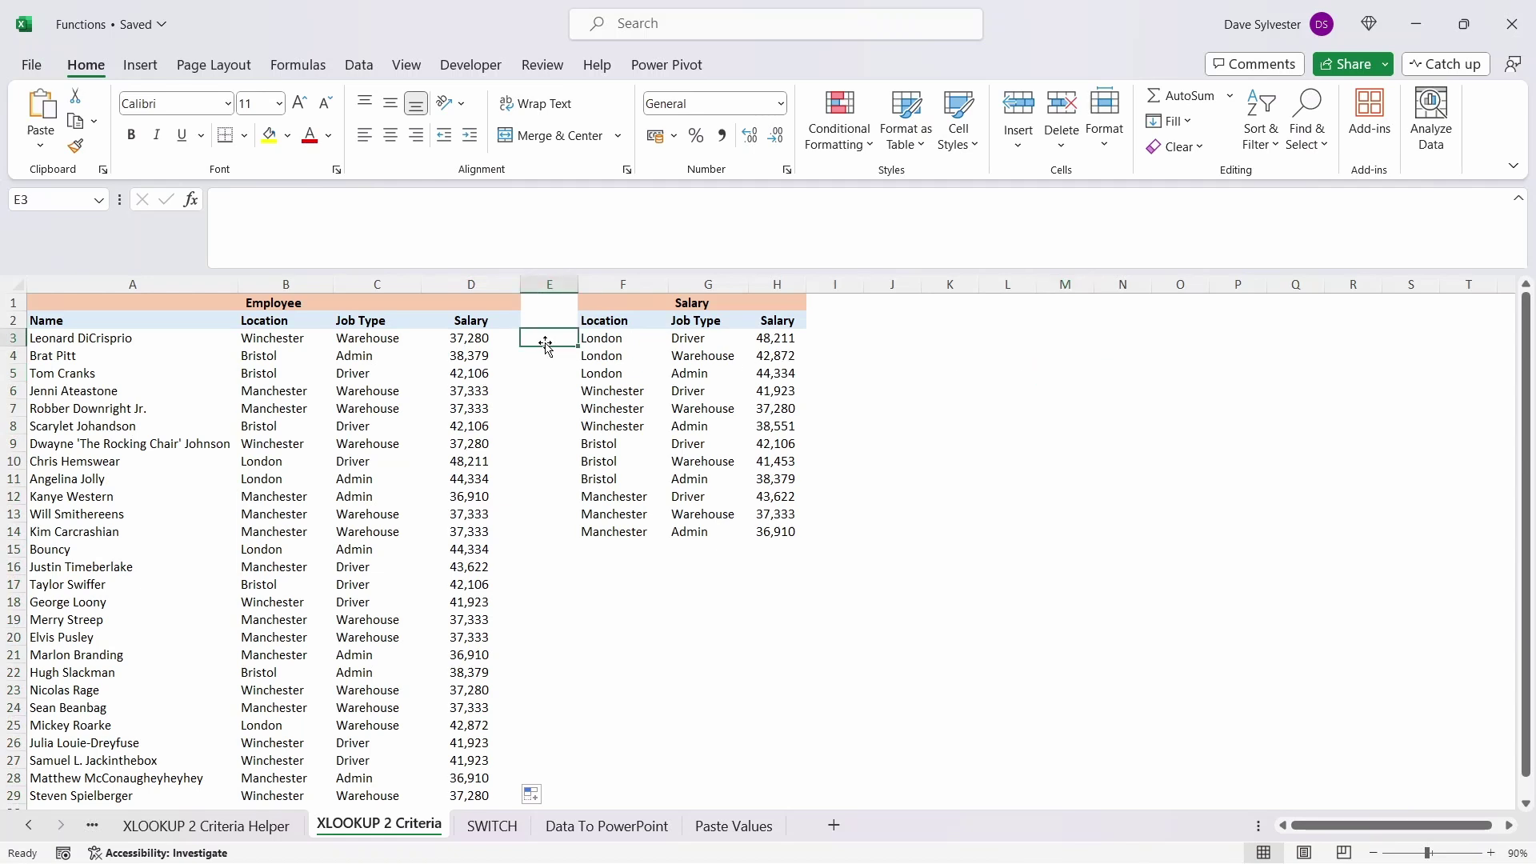
click(489, 340)
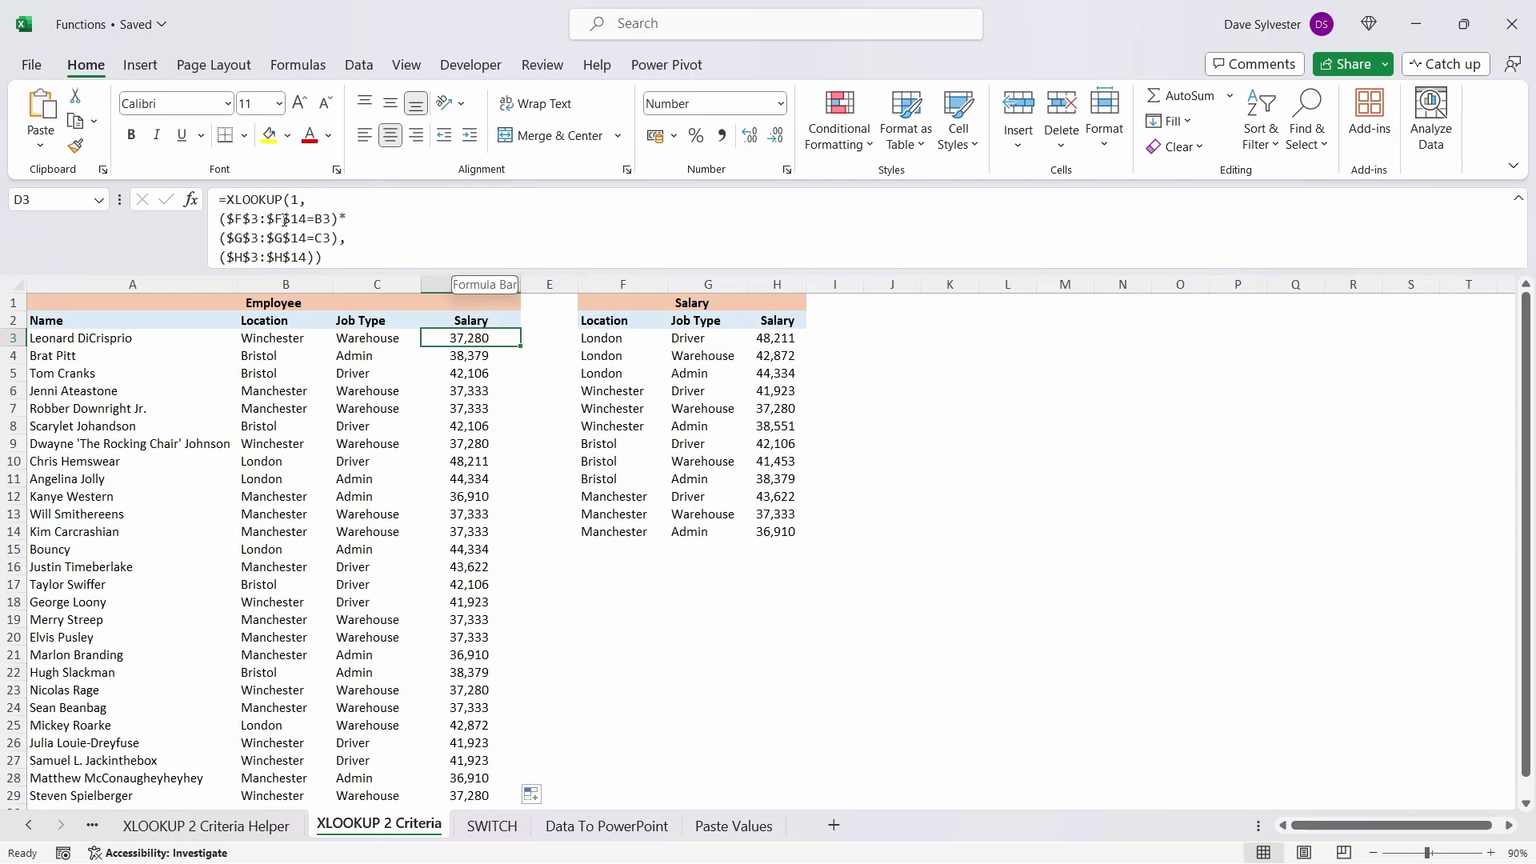
- Evaluate $F$3:$F$14=B3 in the formula bar with Calculate Now into a TRUE/FALSE array
drag(228, 219, 332, 224)
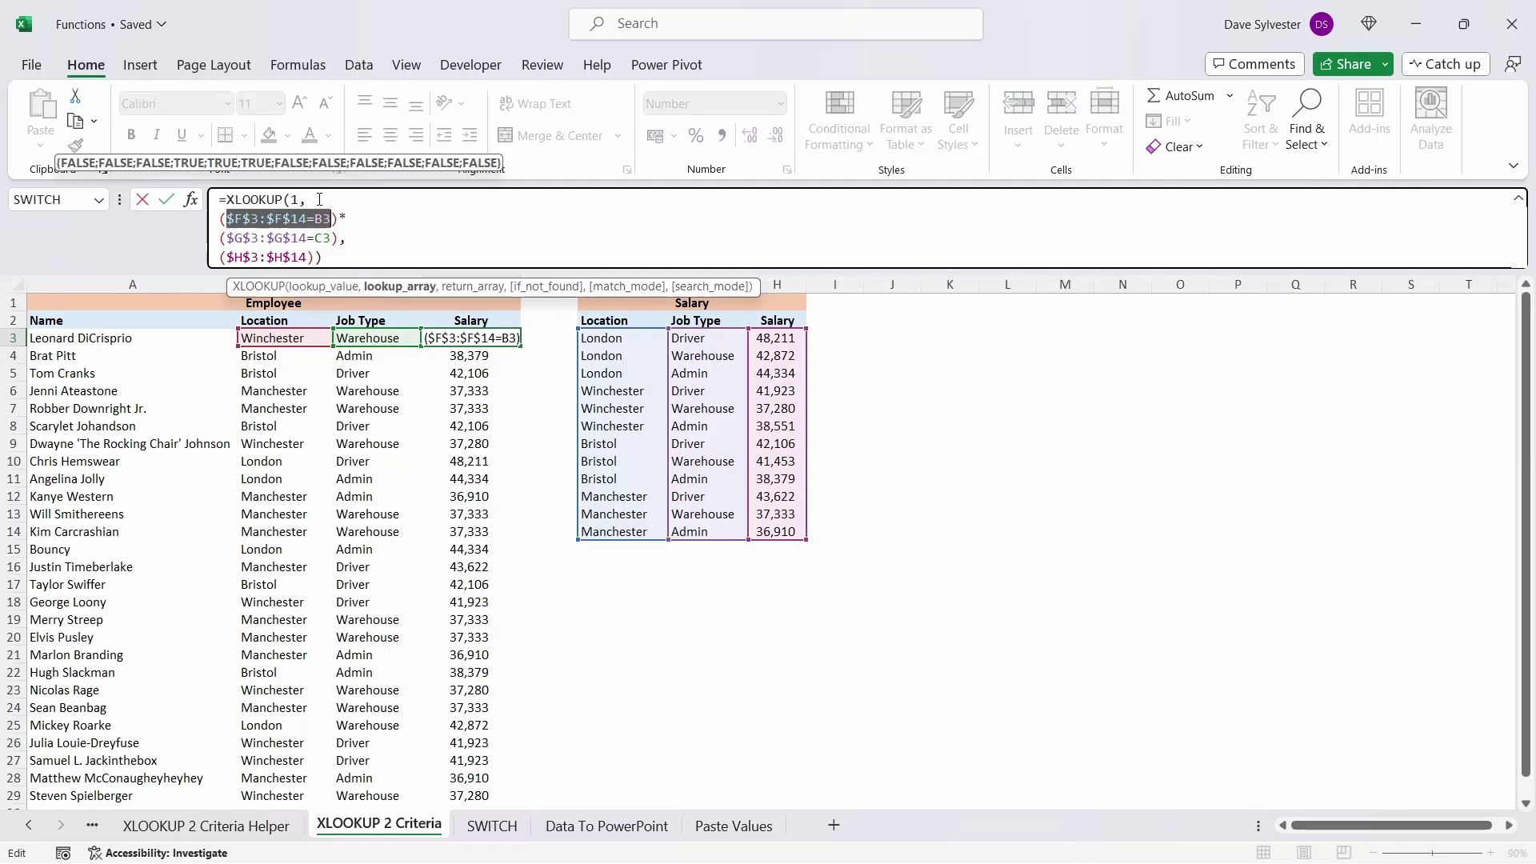
click(298, 65)
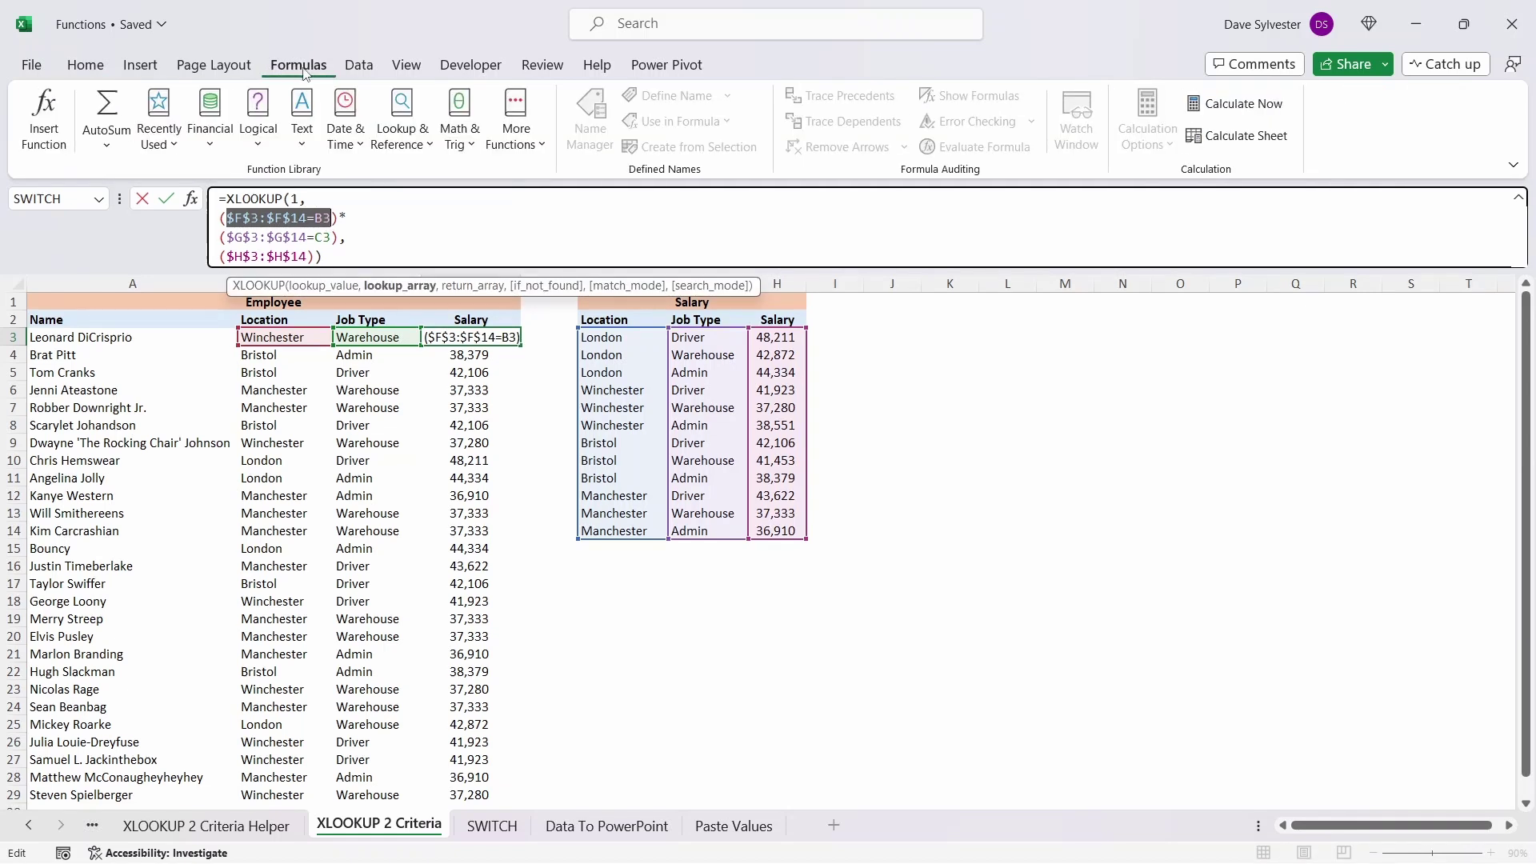
click(1248, 106)
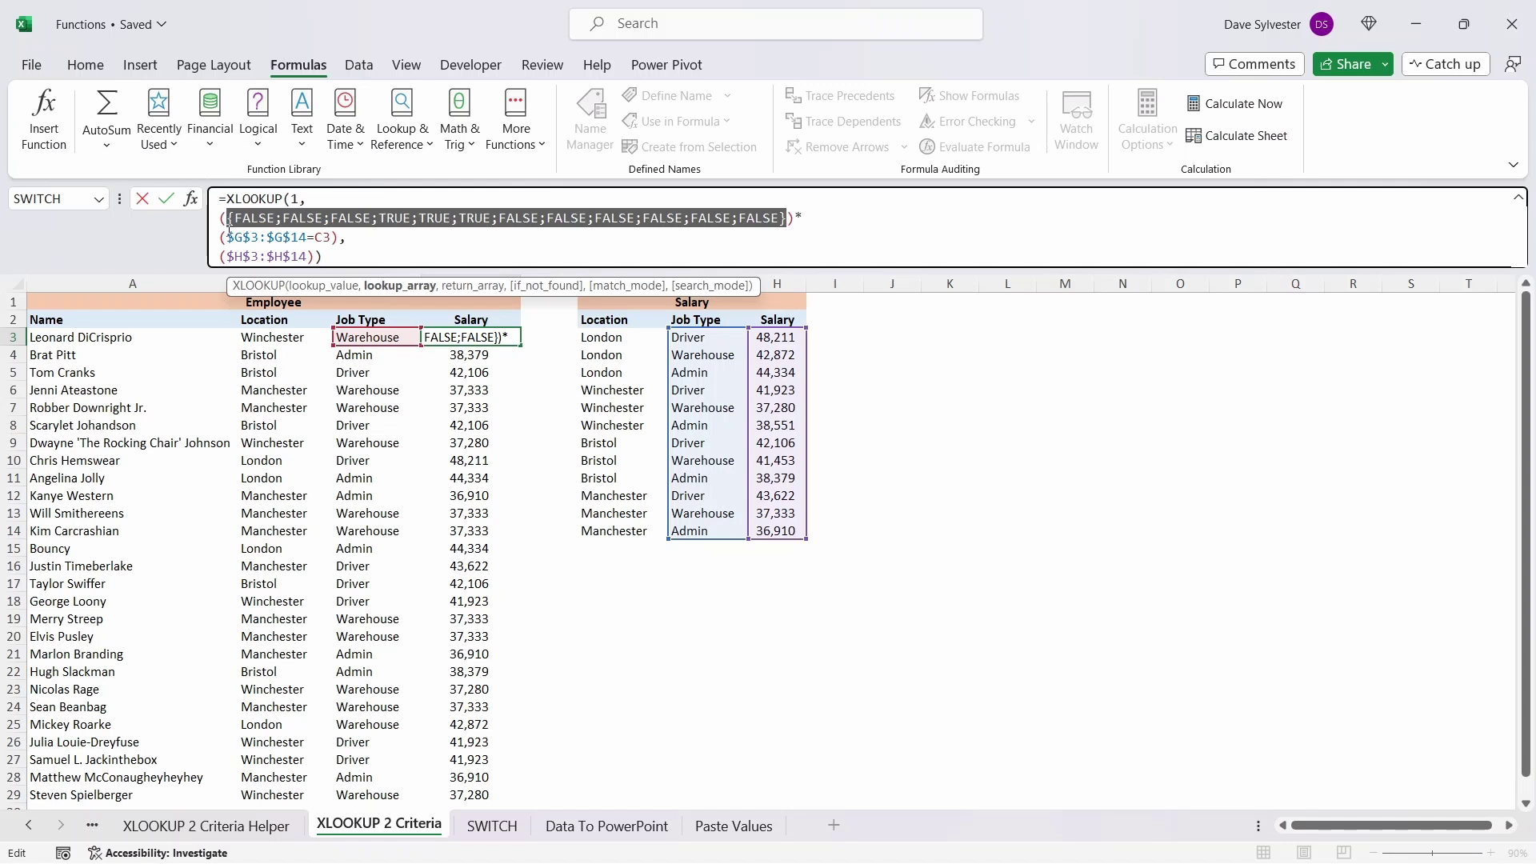
- Evaluate $G$3:$G$14=C3 with F9, giving TRUE only for the four Warehouse rows
drag(228, 237, 331, 237)
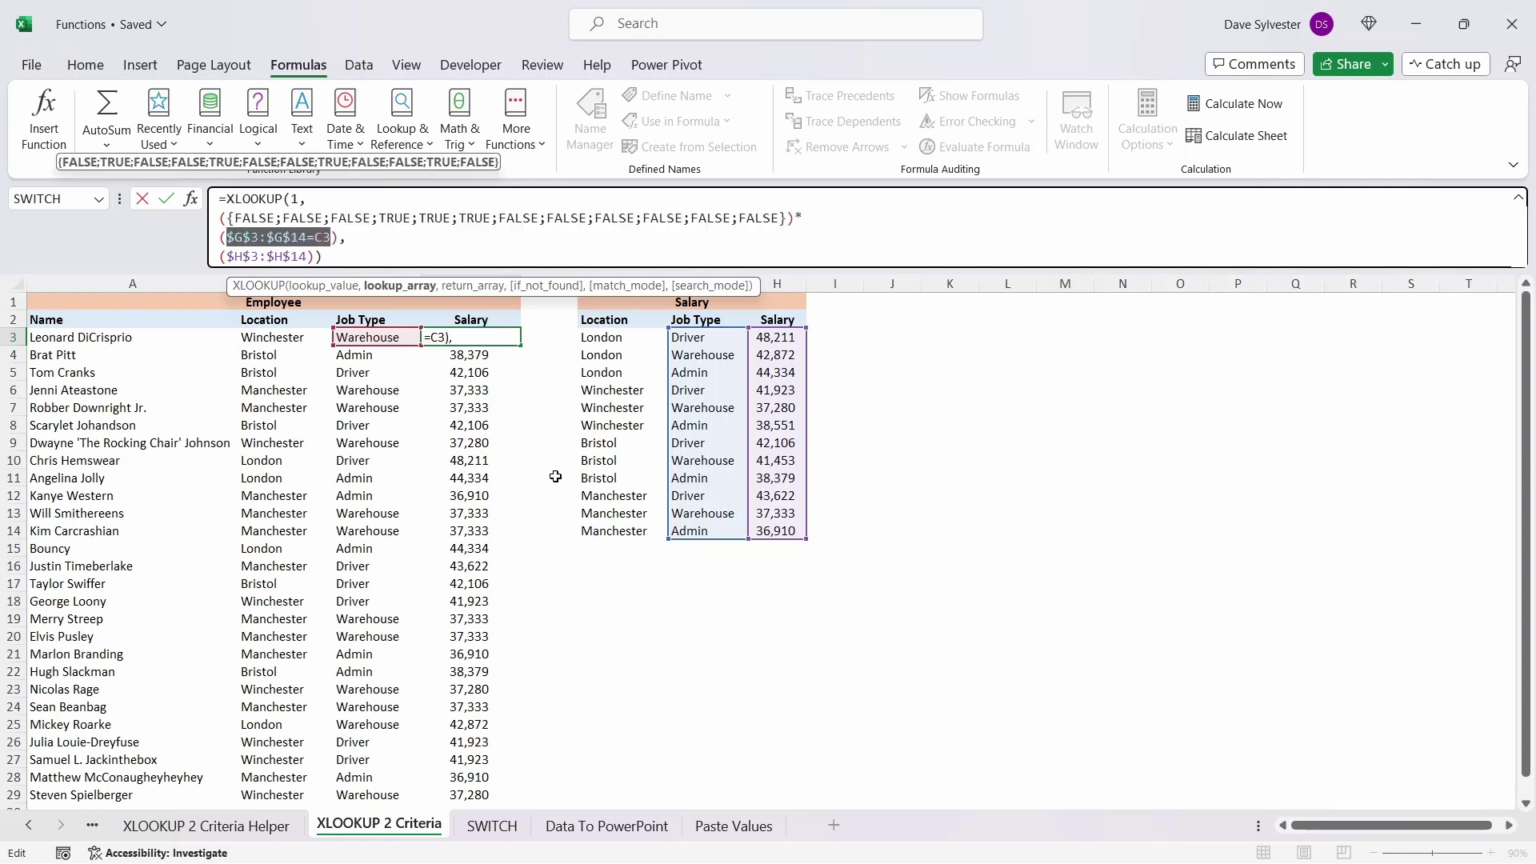
key(F9)
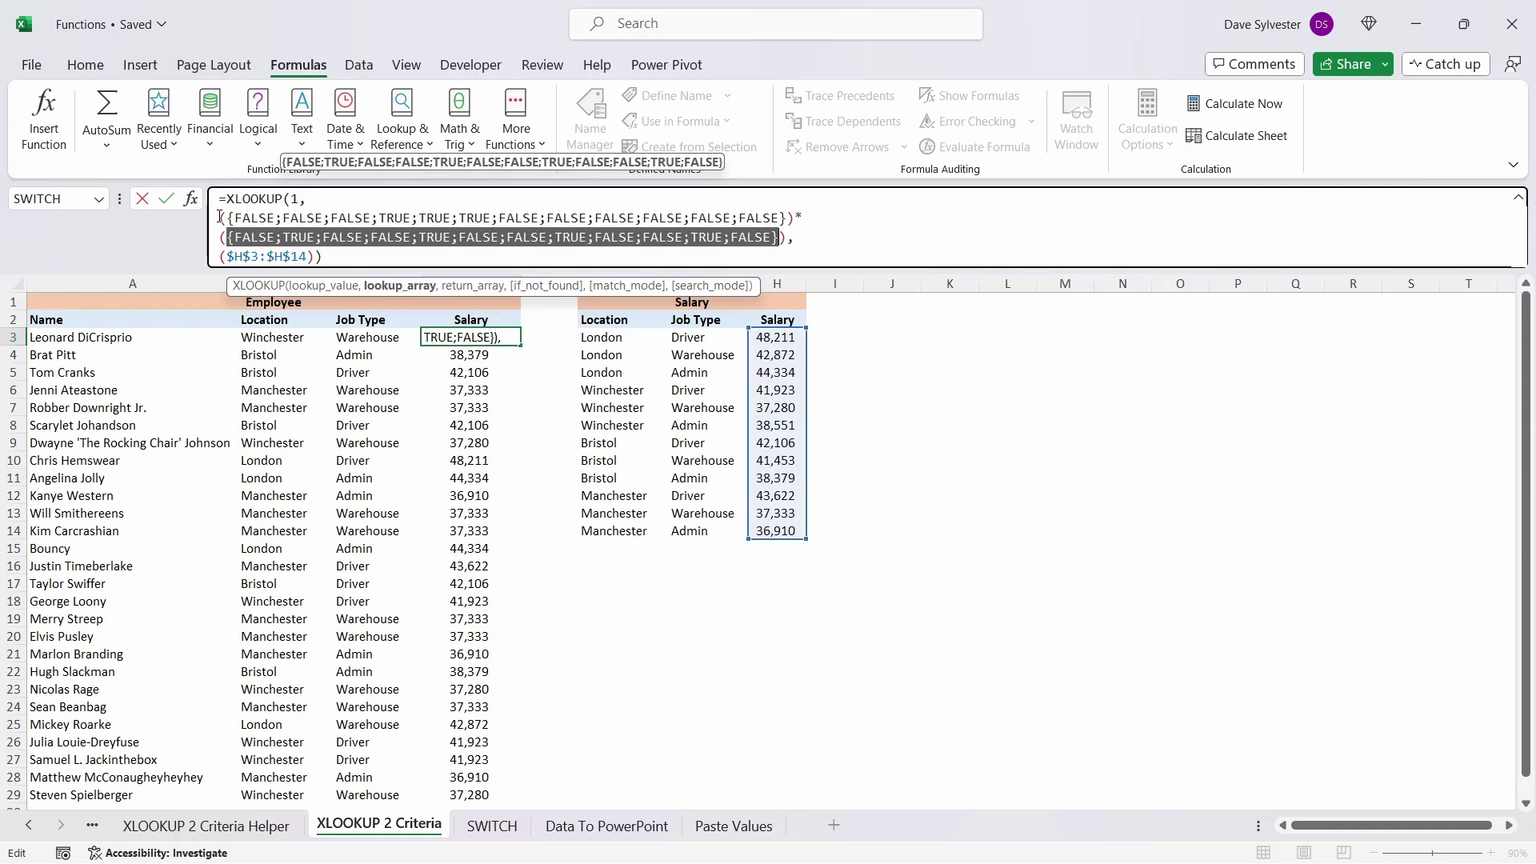
- Evaluate both multiplied arrays together with F9 into {0;0;0;0;1;0;0;0;0;0;0;0}
drag(220, 217, 794, 237)
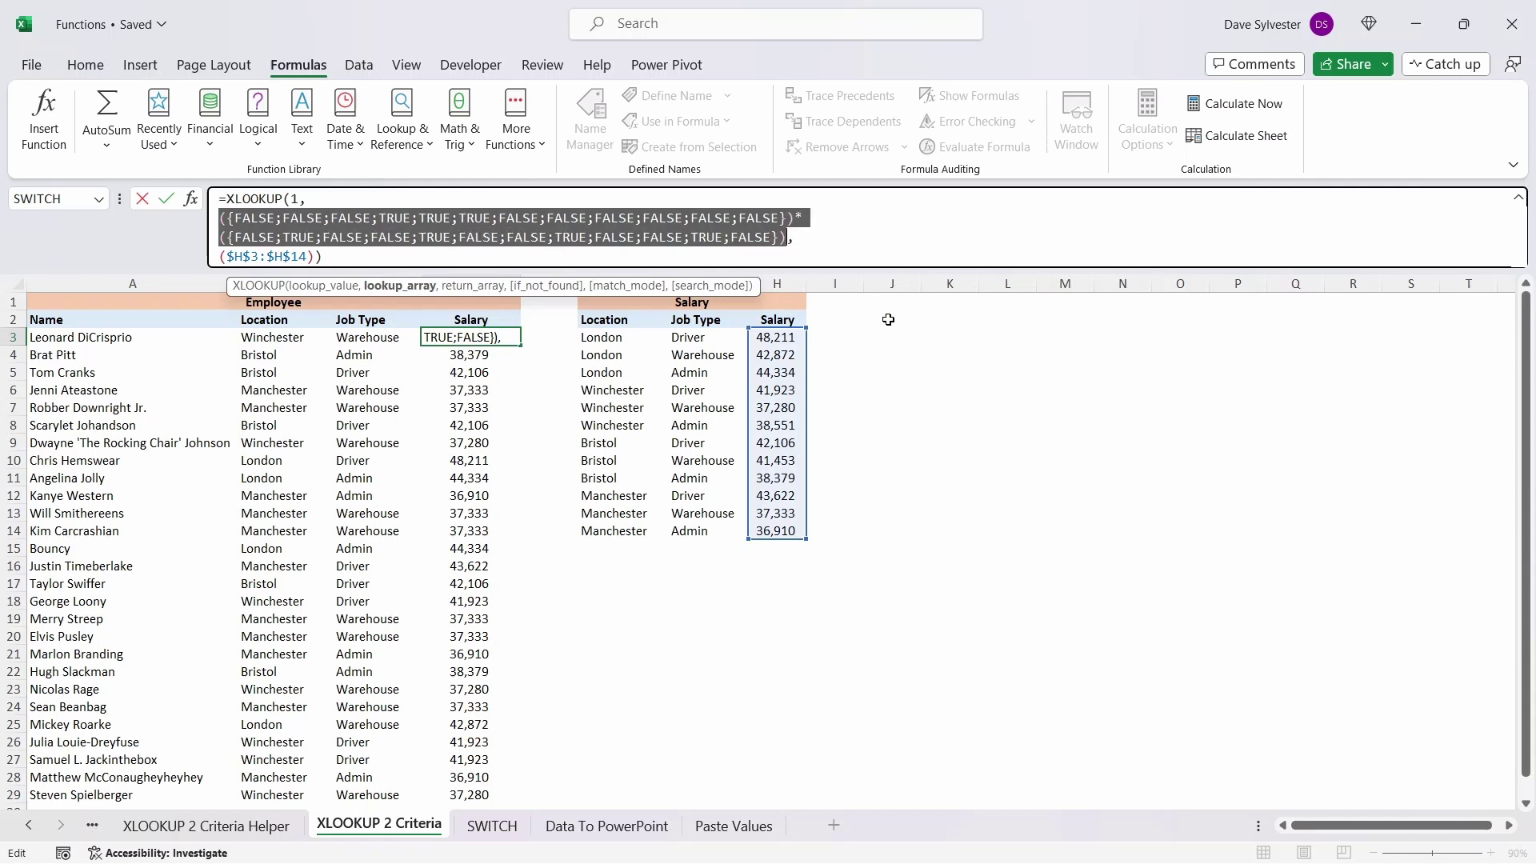
key(F9)
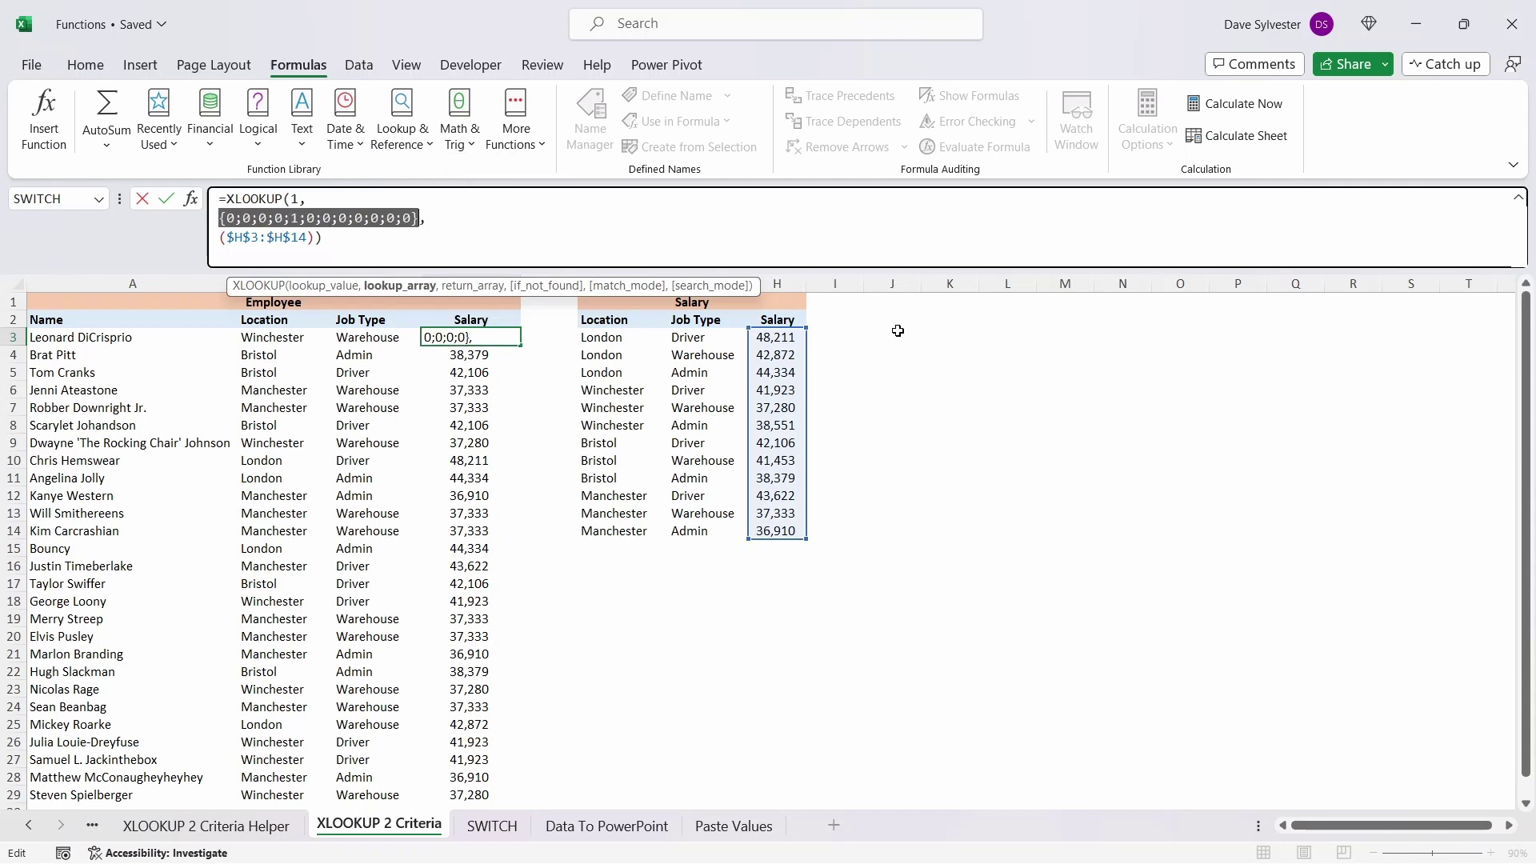